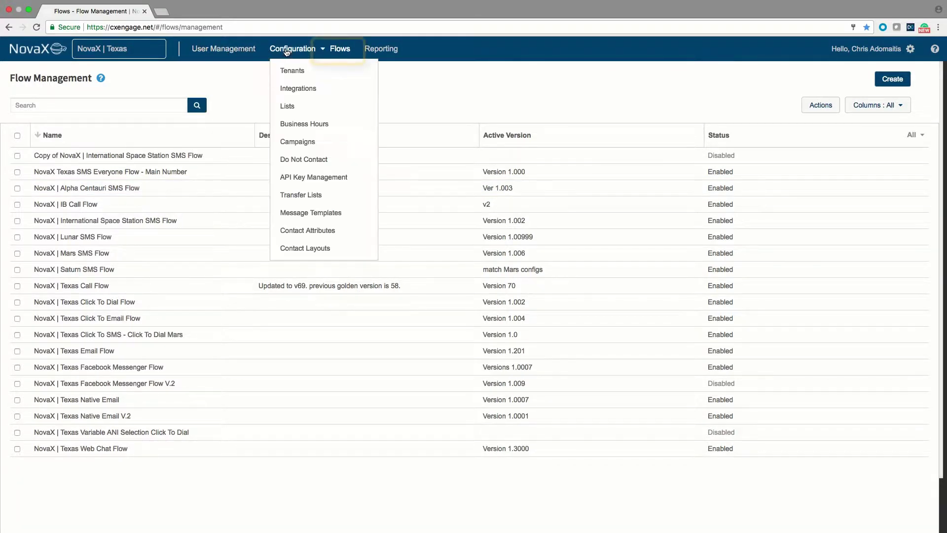
Step: Filter the flow list by 'face' and open the Texas Facebook Messenger Flow
{"action": "mouse_move", "coordinate": [343, 53]}
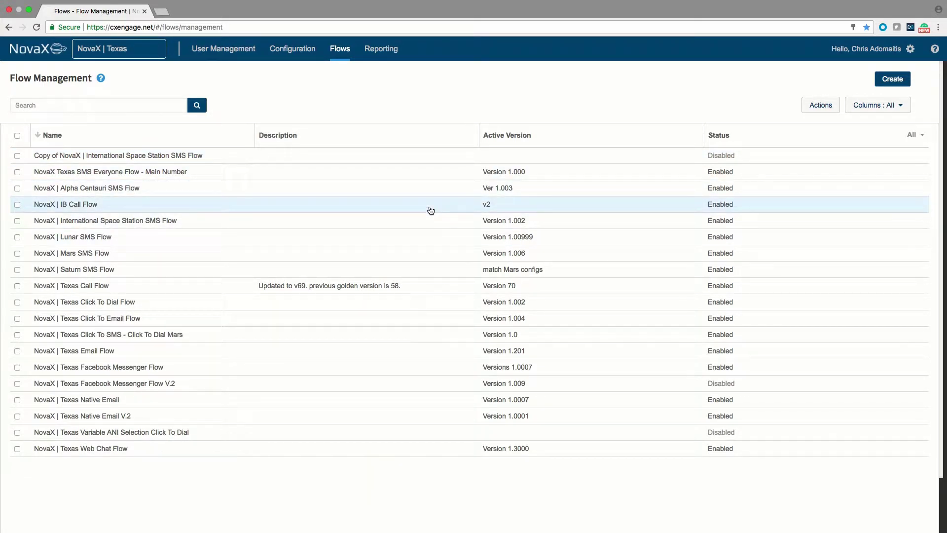
{"action": "left_click", "coordinate": [130, 108]}
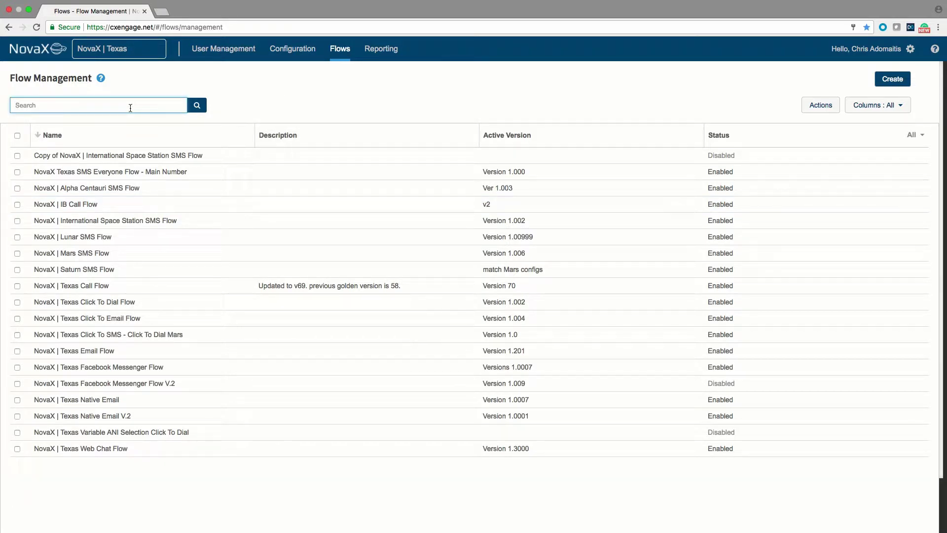
{"action": "type", "text": "face"}
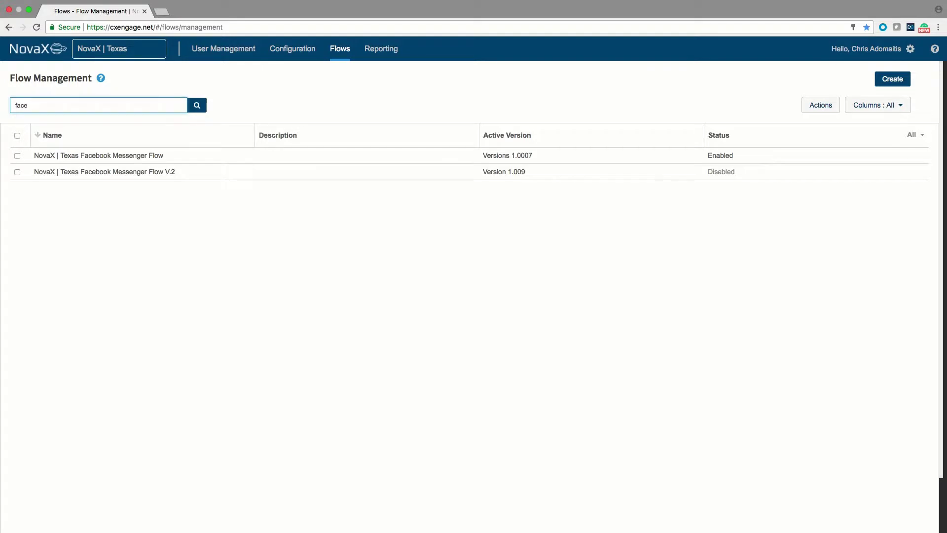
{"action": "left_click", "coordinate": [99, 155]}
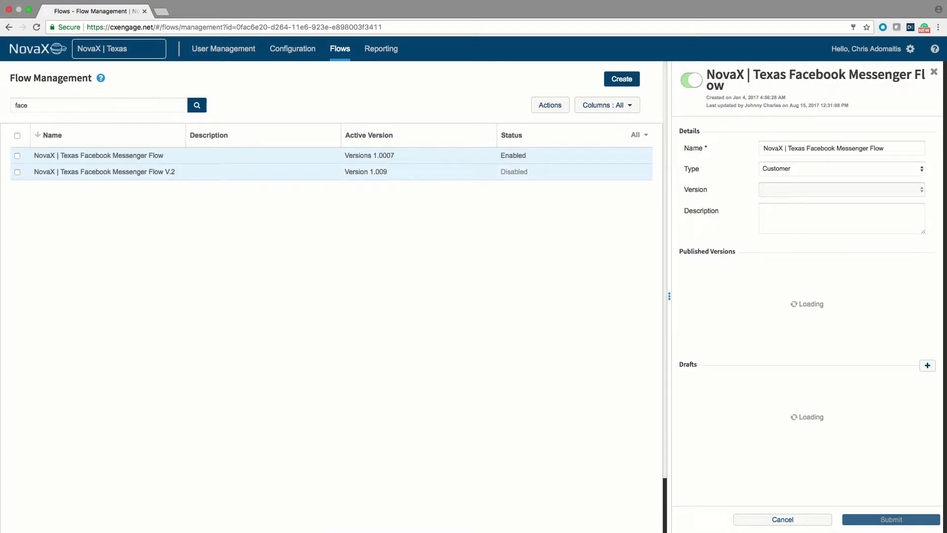
Step: Select the Texas Facebook Messenger Flow and Facebook Messenger Flow V.2, leaving the columns unchanged
{"action": "left_click", "coordinate": [17, 156]}
{"action": "left_click", "coordinate": [17, 171]}
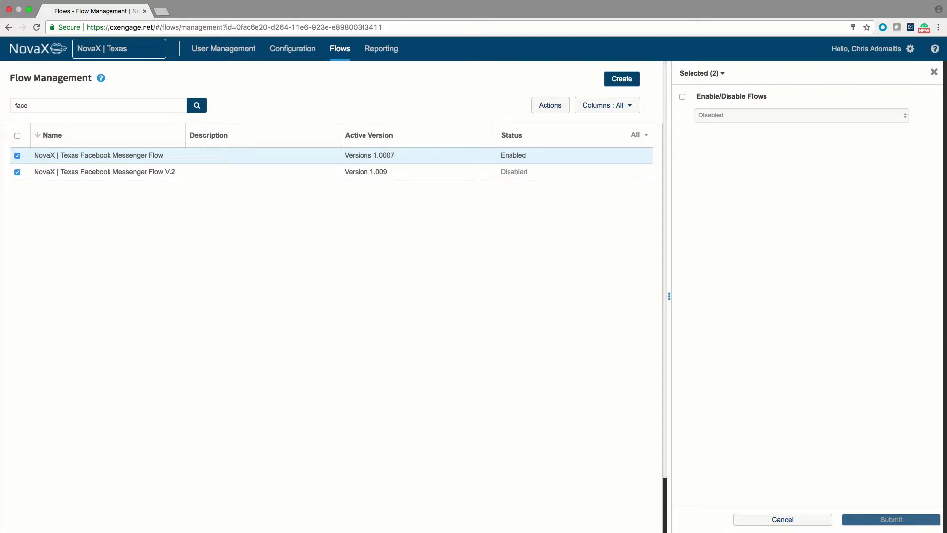
{"action": "left_click", "coordinate": [607, 105]}
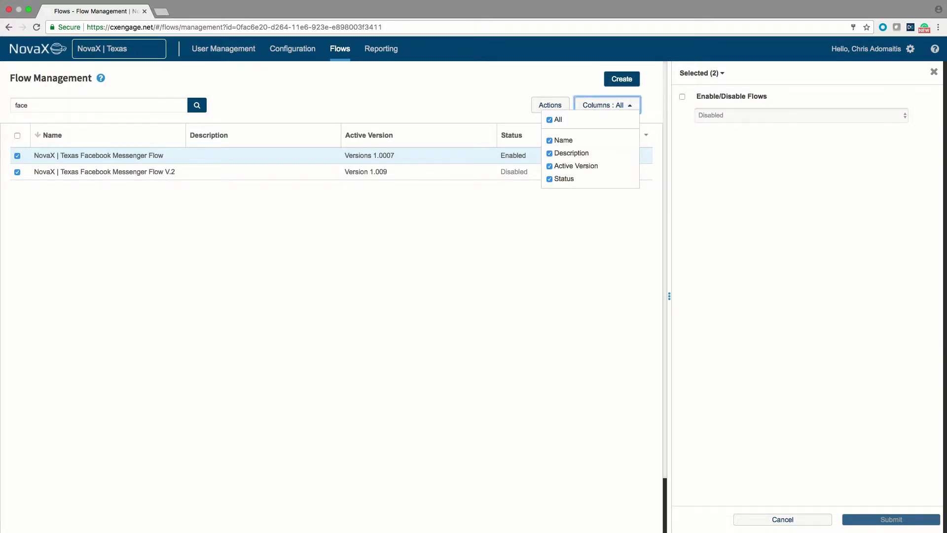
{"action": "left_click", "coordinate": [607, 105]}
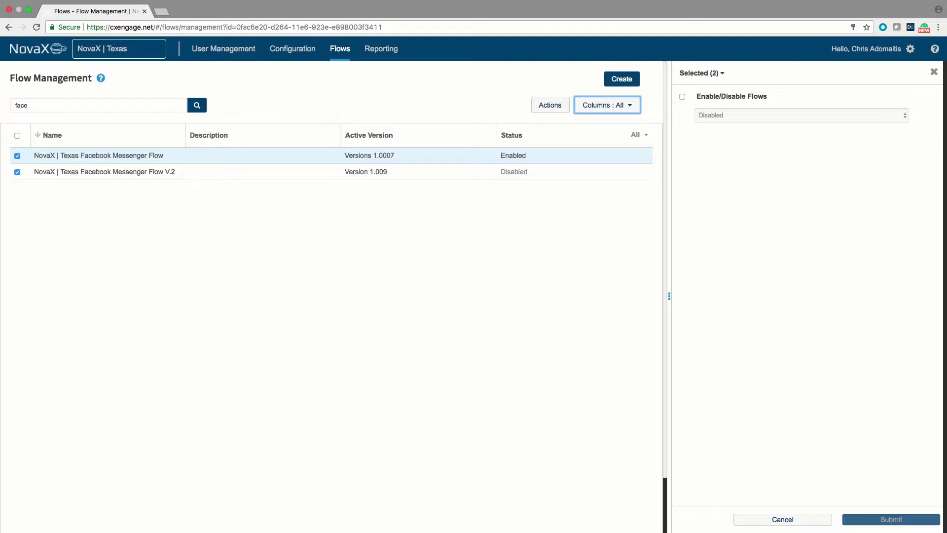
Step: Show the Texas Facebook Messenger Flow details, check its Drafts, and list its versions
{"action": "left_click", "coordinate": [933, 72]}
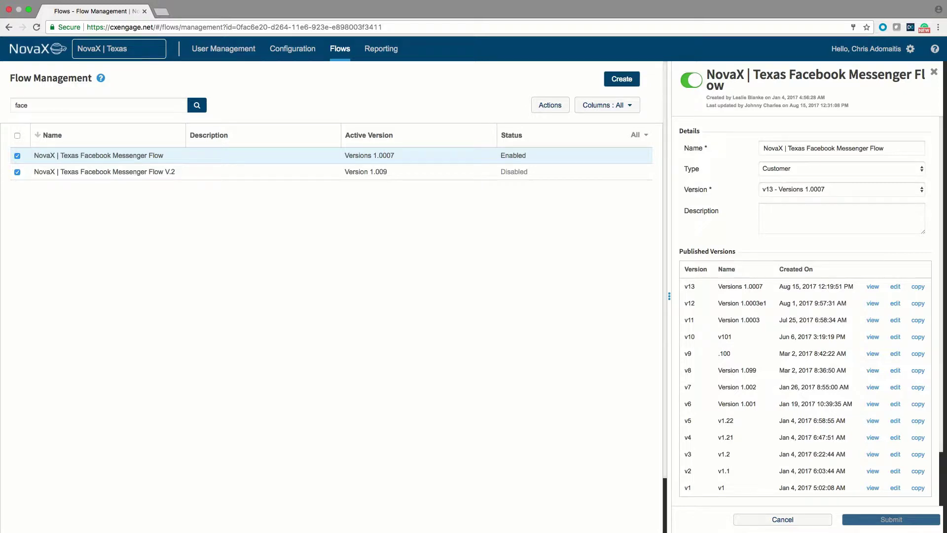
{"action": "scroll", "coordinate": [804, 321], "scroll_direction": "down", "scroll_amount": 3}
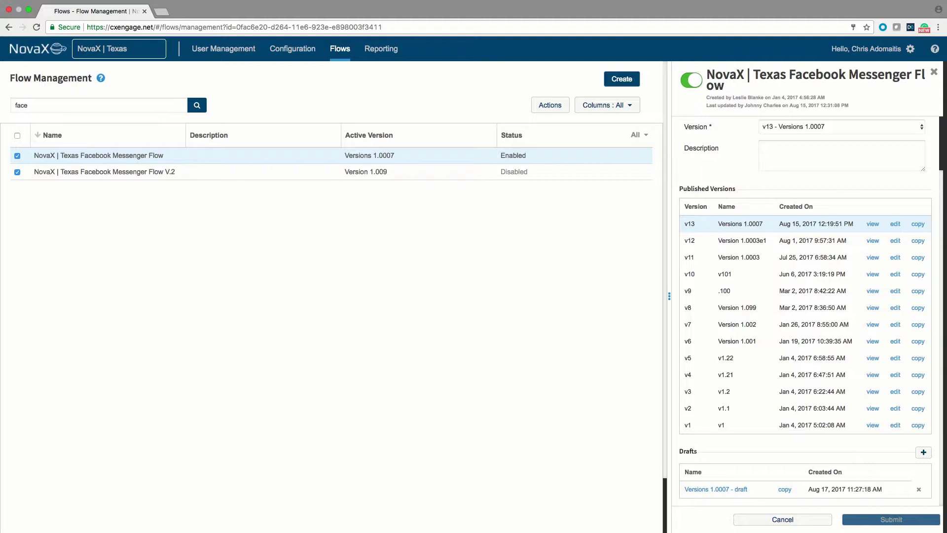
{"action": "scroll", "coordinate": [805, 296], "scroll_direction": "up", "scroll_amount": 2}
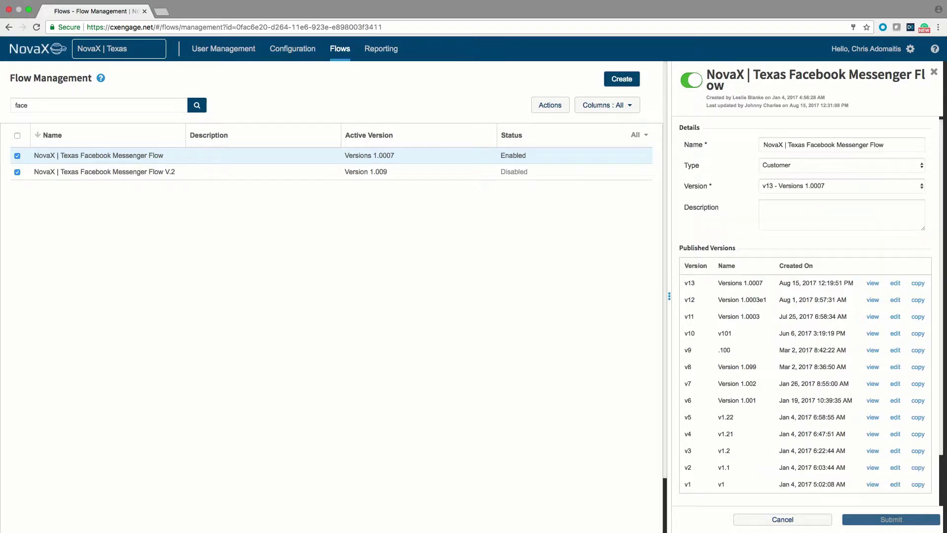
{"action": "left_click", "coordinate": [776, 186]}
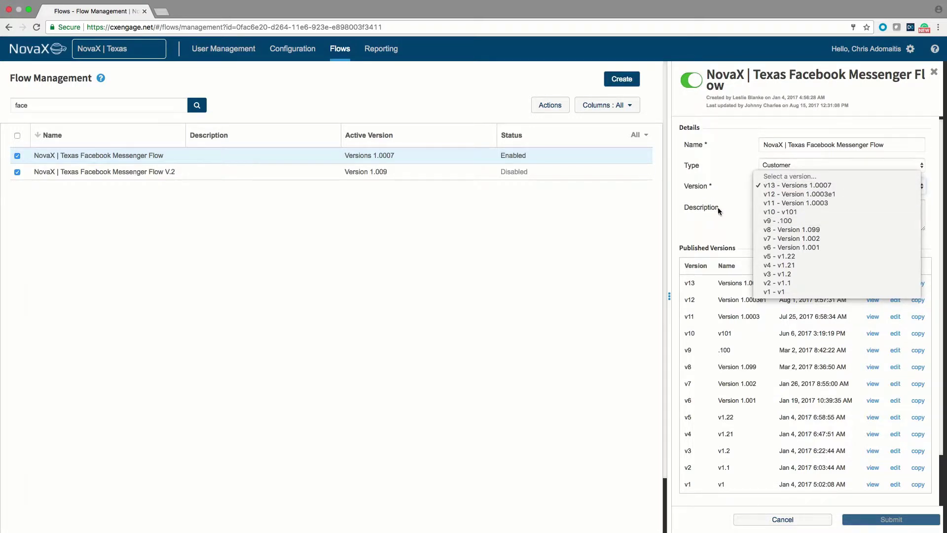
{"action": "left_click", "coordinate": [703, 227]}
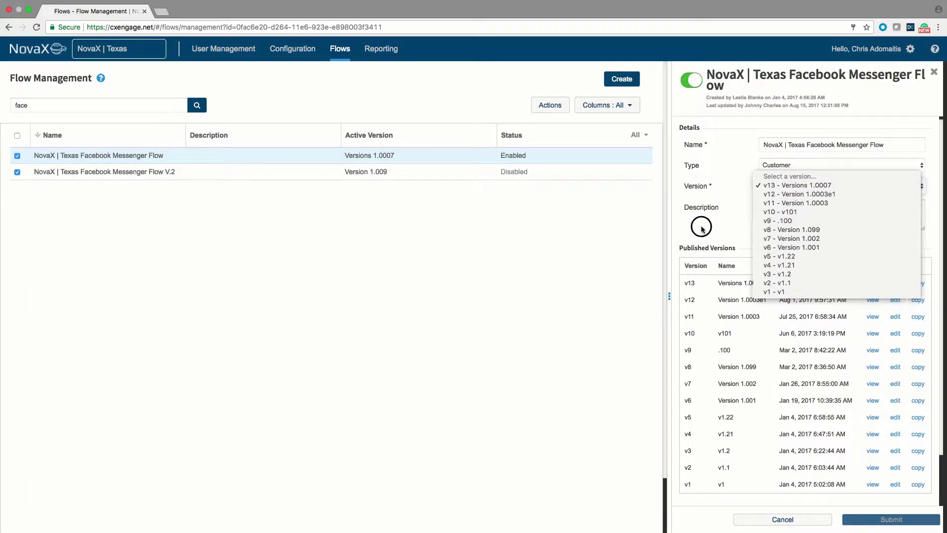
{"action": "left_click", "coordinate": [814, 166]}
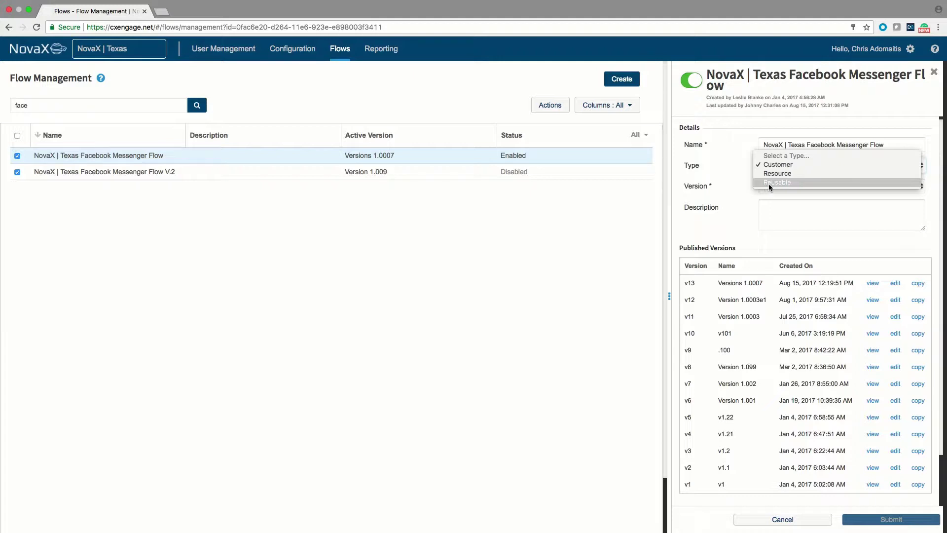
{"action": "left_click", "coordinate": [718, 179]}
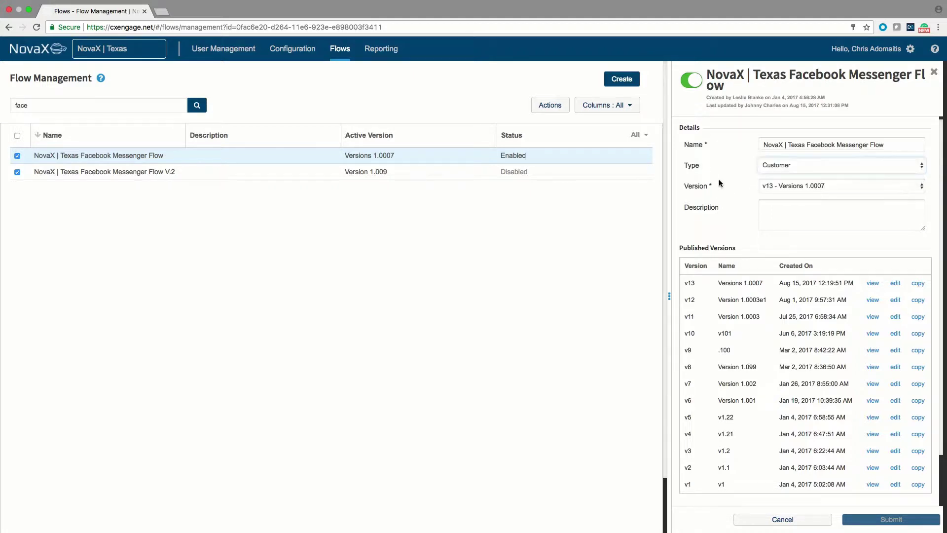
{"action": "scroll", "coordinate": [720, 242], "scroll_direction": "down", "scroll_amount": 2}
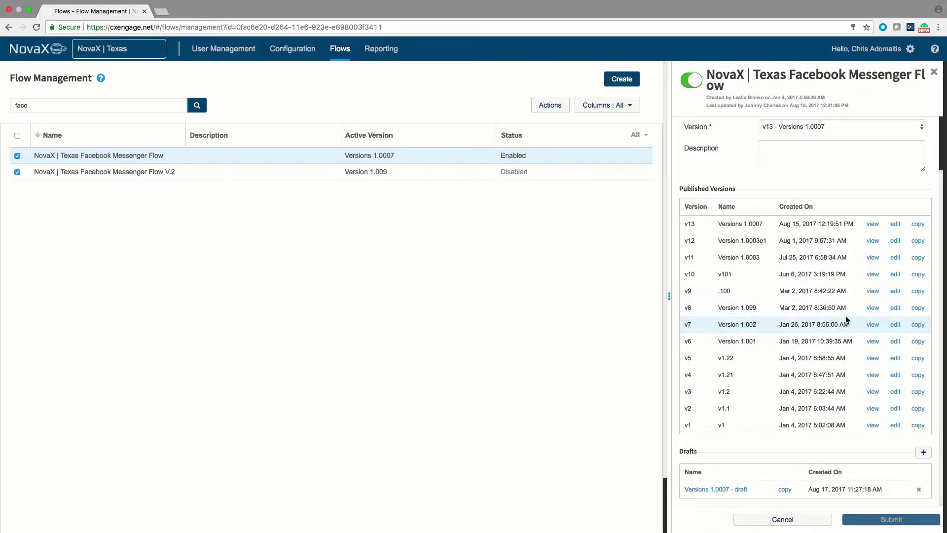
{"action": "scroll", "coordinate": [816, 273], "scroll_direction": "up", "scroll_amount": 3}
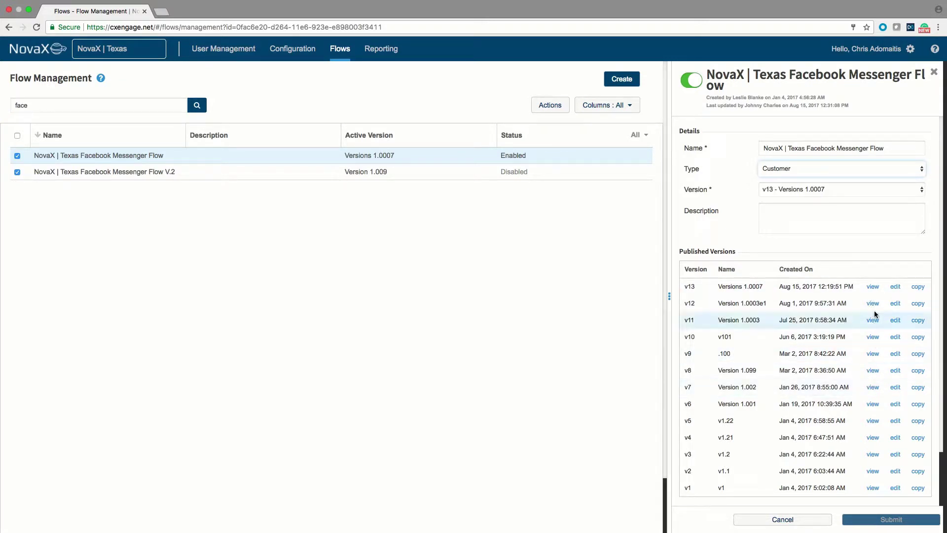
Step: View published version v13 of the Texas Facebook Messenger Flow in the Flow Viewer
{"action": "left_click", "coordinate": [872, 287]}
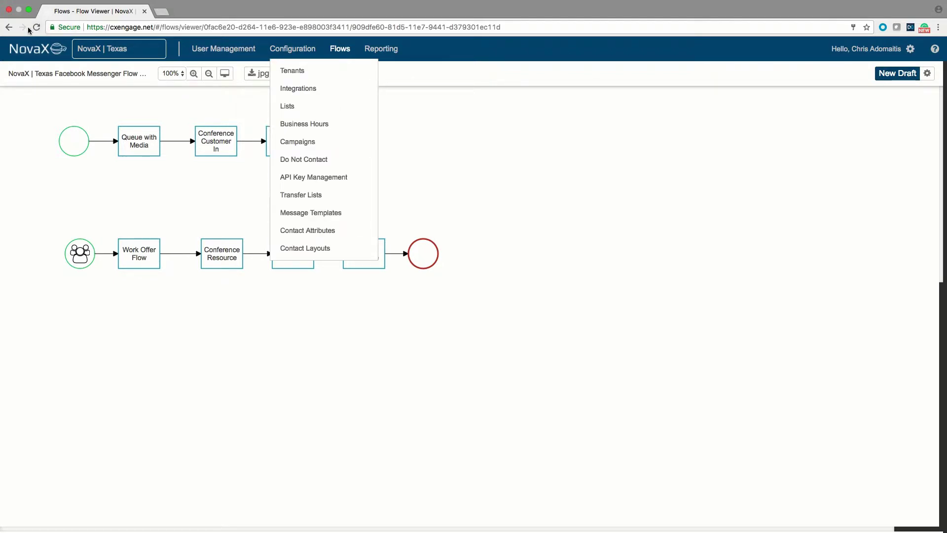
Step: Go back to Flow Management and cancel copying v13 into a new flow
{"action": "left_click", "coordinate": [9, 27]}
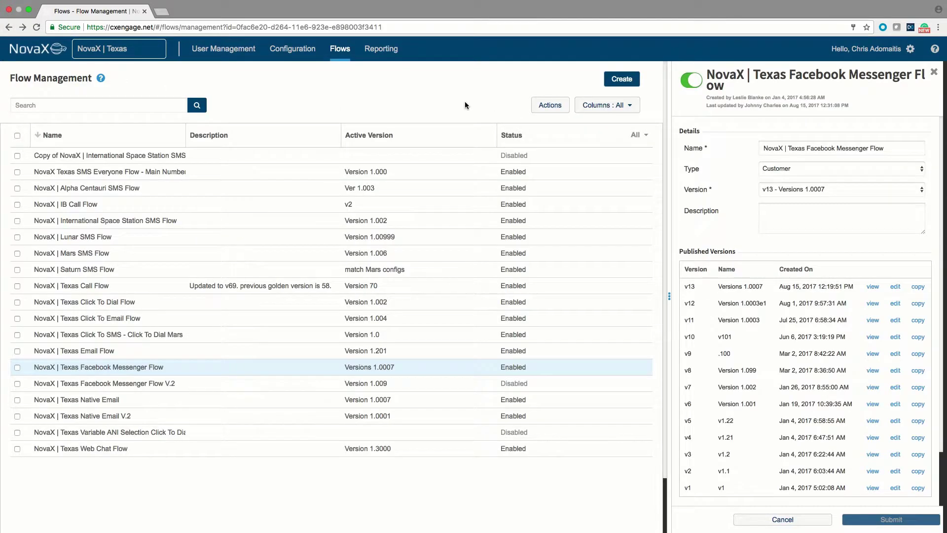
{"action": "scroll", "coordinate": [836, 365], "scroll_direction": "down", "scroll_amount": 2}
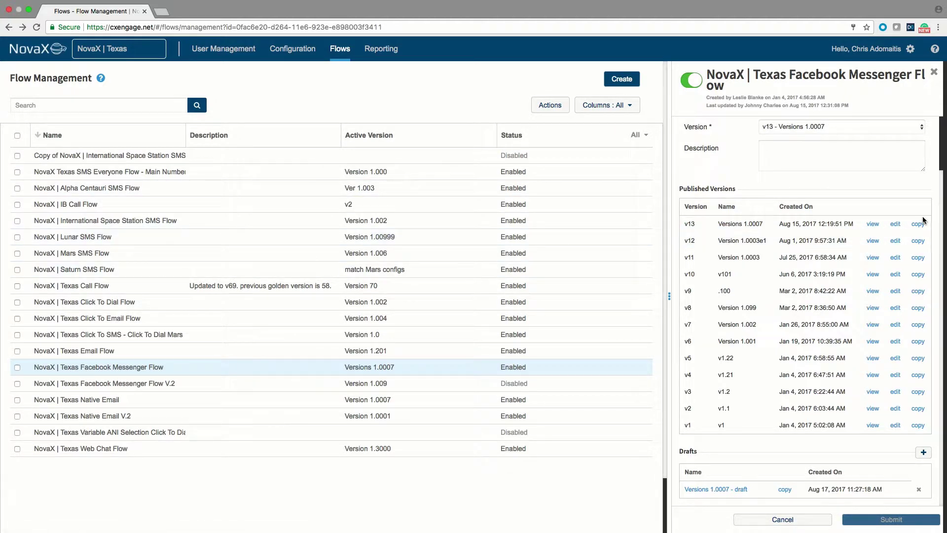
{"action": "left_click", "coordinate": [918, 224]}
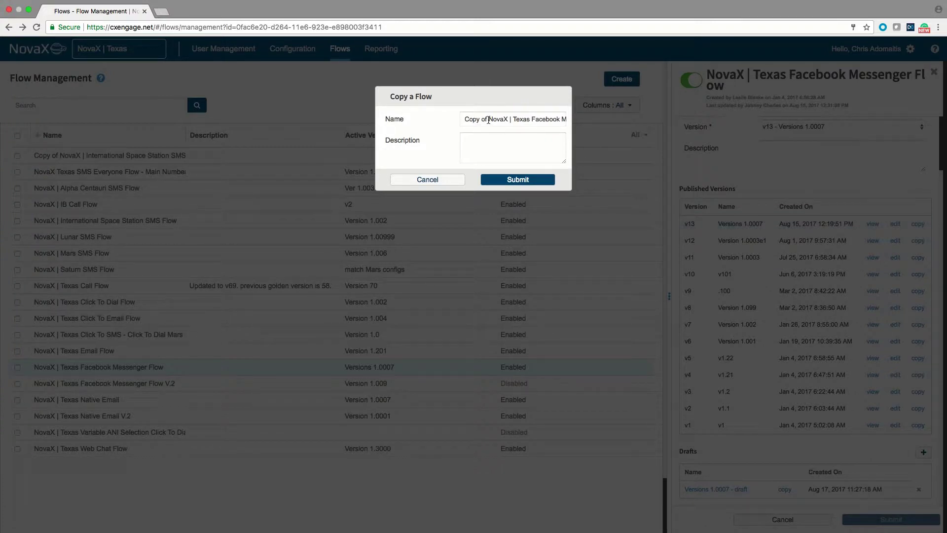
{"action": "left_click", "coordinate": [427, 180]}
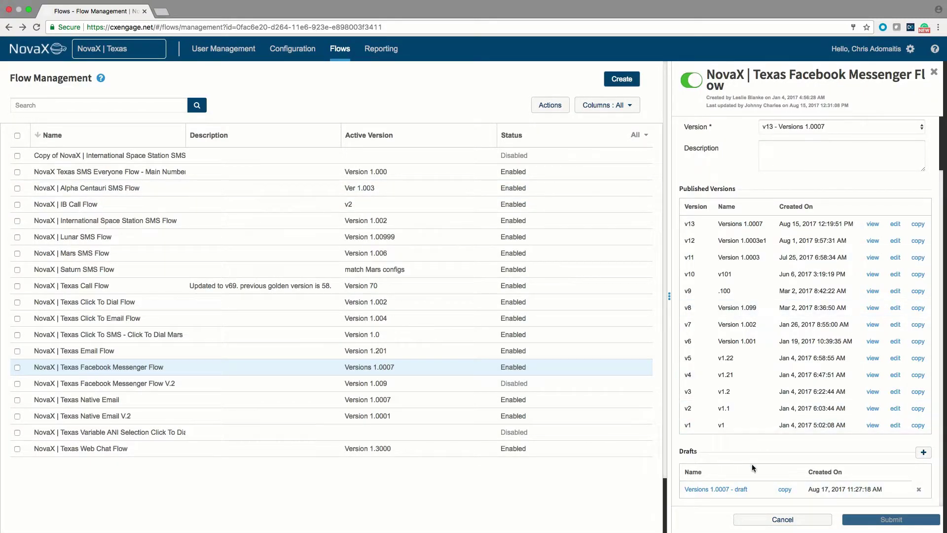
Step: Open the 'Versions 1.0007 - draft' of the Texas Facebook Messenger Flow in the editor
{"action": "left_click", "coordinate": [744, 491]}
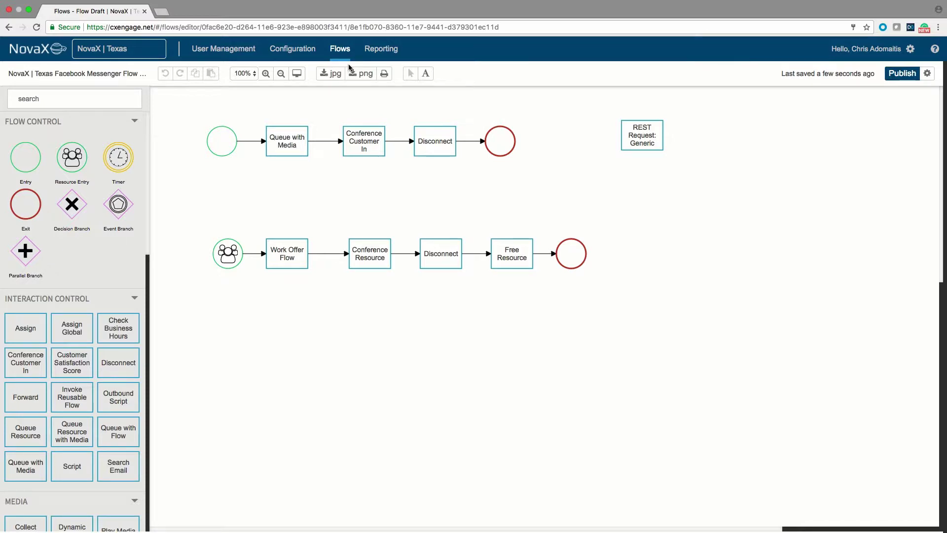
{"action": "mouse_move", "coordinate": [340, 51]}
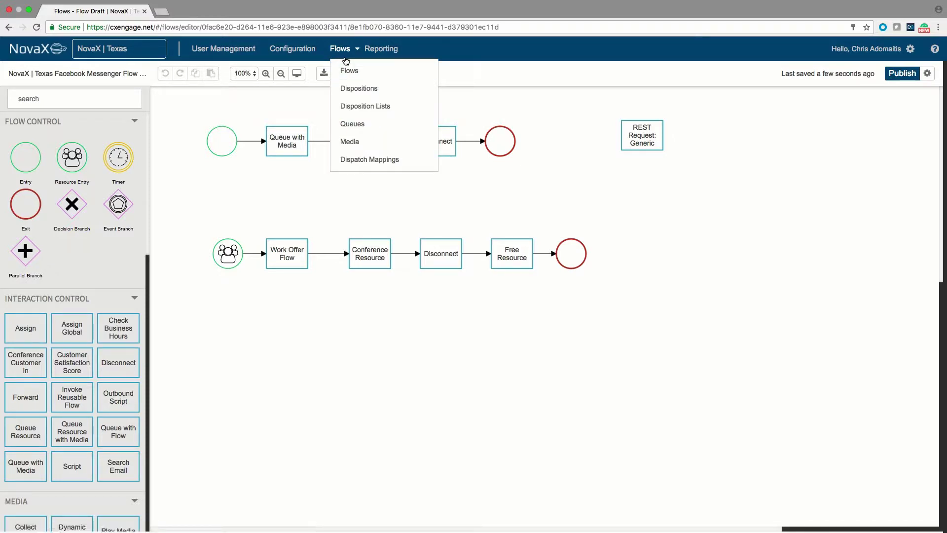
Step: Switch to Queue Management from the Flows > Queues menu
{"action": "left_click", "coordinate": [359, 124]}
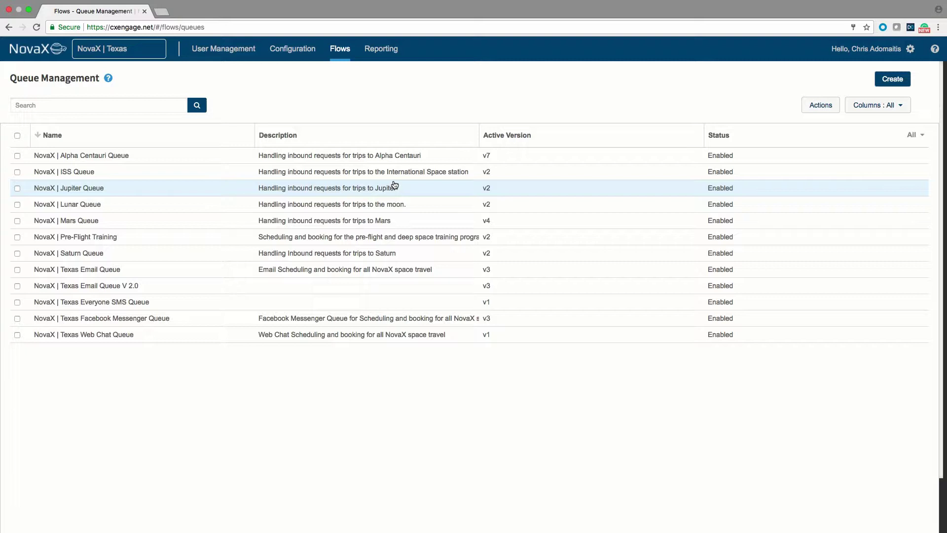
Step: Show the NovaX | Alpha Centauri Queue details with active version v7
{"action": "left_click", "coordinate": [409, 156]}
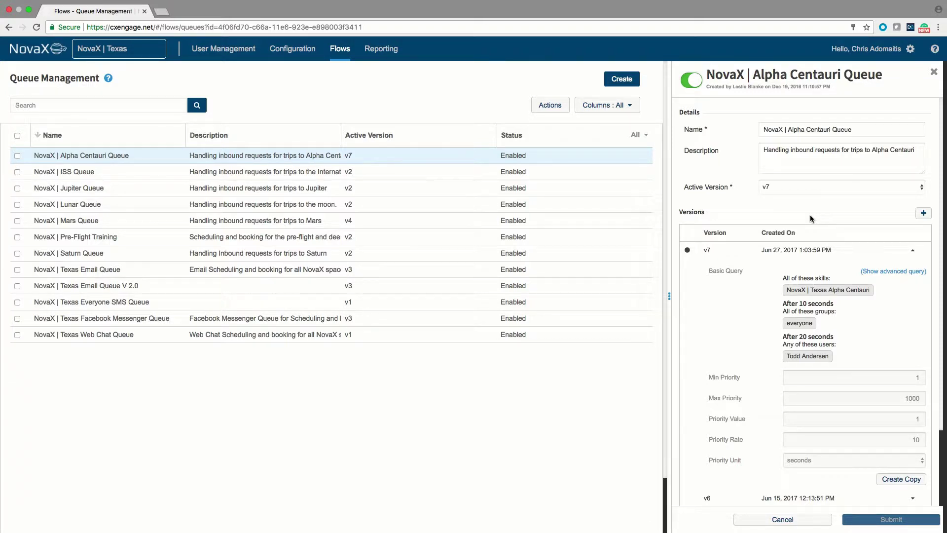
Step: Review the Alpha Centauri queue's available versions, keeping v7 as the active version
{"action": "left_click", "coordinate": [810, 189]}
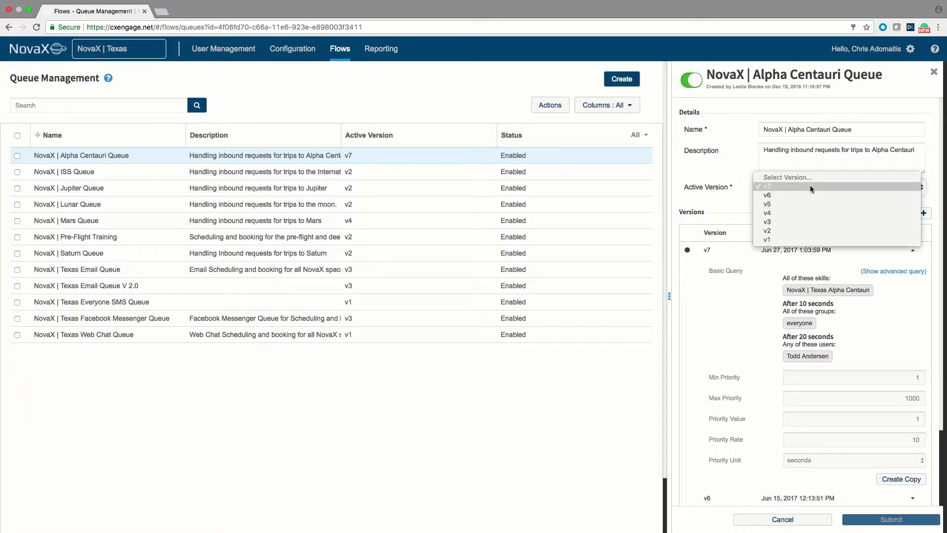
{"action": "left_click", "coordinate": [717, 207]}
{"action": "scroll", "coordinate": [774, 216], "scroll_direction": "down", "scroll_amount": 2}
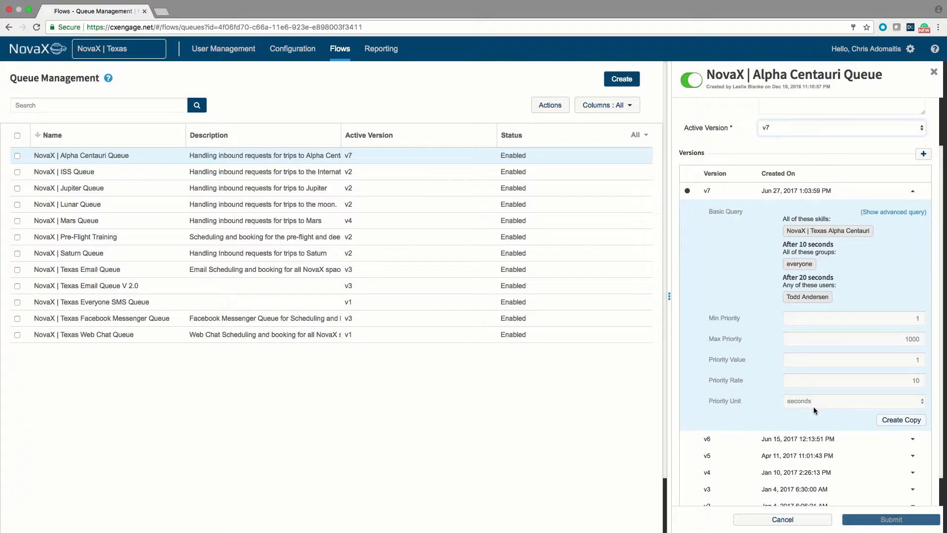
{"action": "left_click", "coordinate": [834, 127]}
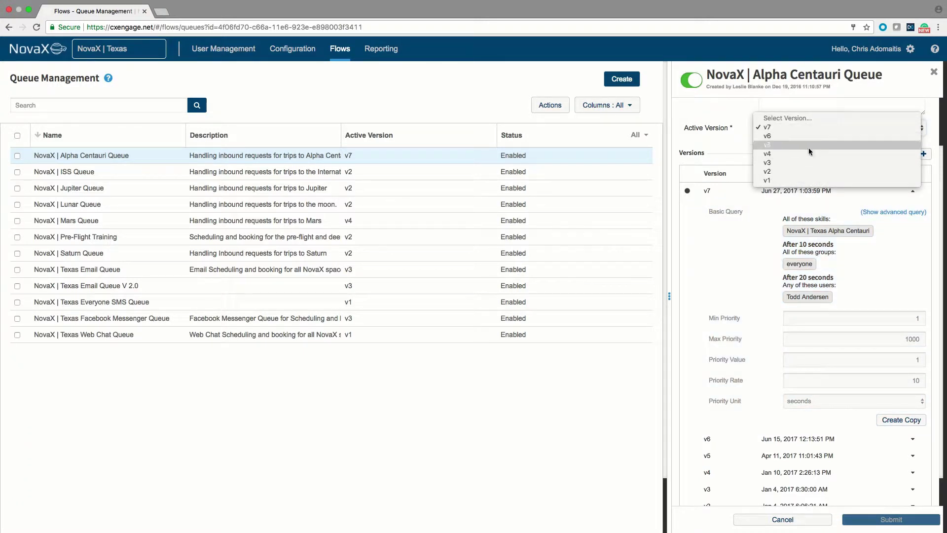
{"action": "left_click", "coordinate": [718, 140]}
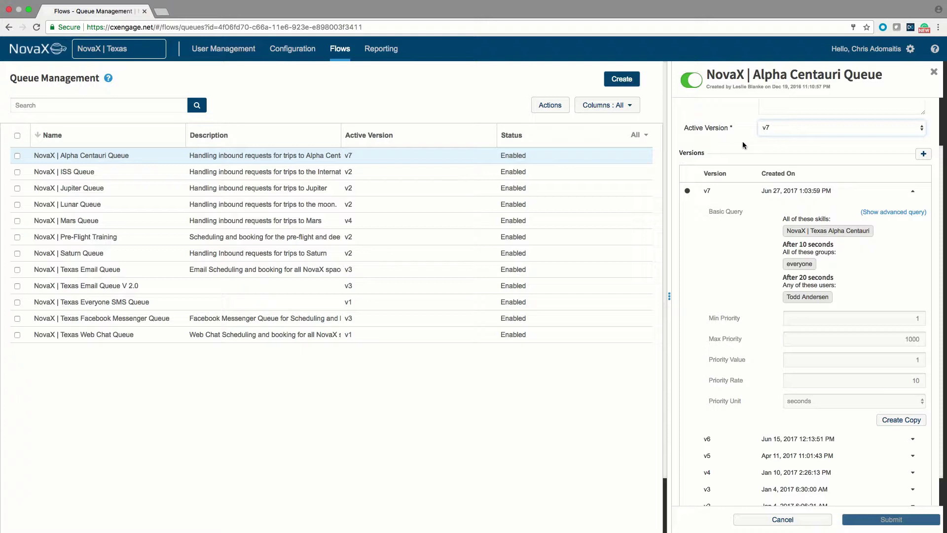
{"action": "left_click", "coordinate": [792, 130]}
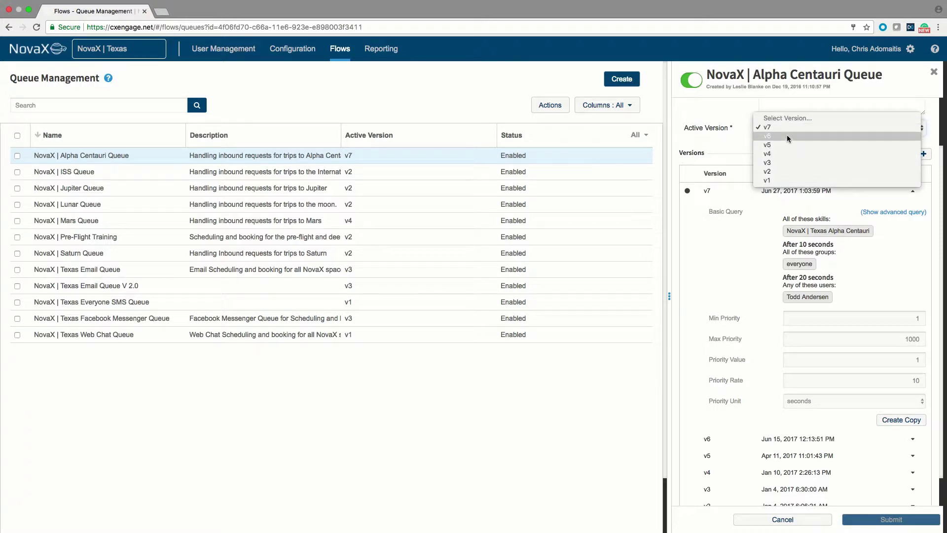
{"action": "left_click", "coordinate": [787, 127]}
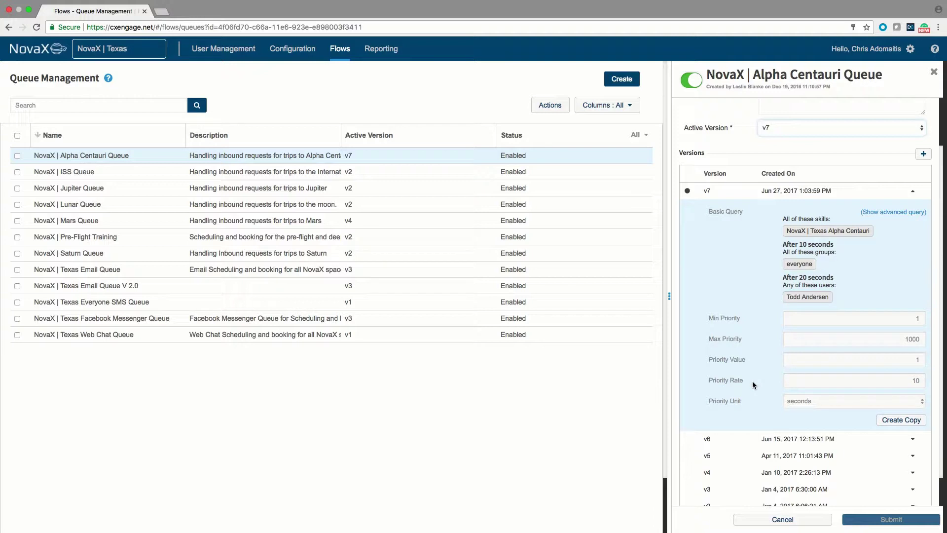
Step: Create a new queue and name it 'Test'
{"action": "left_click", "coordinate": [630, 85]}
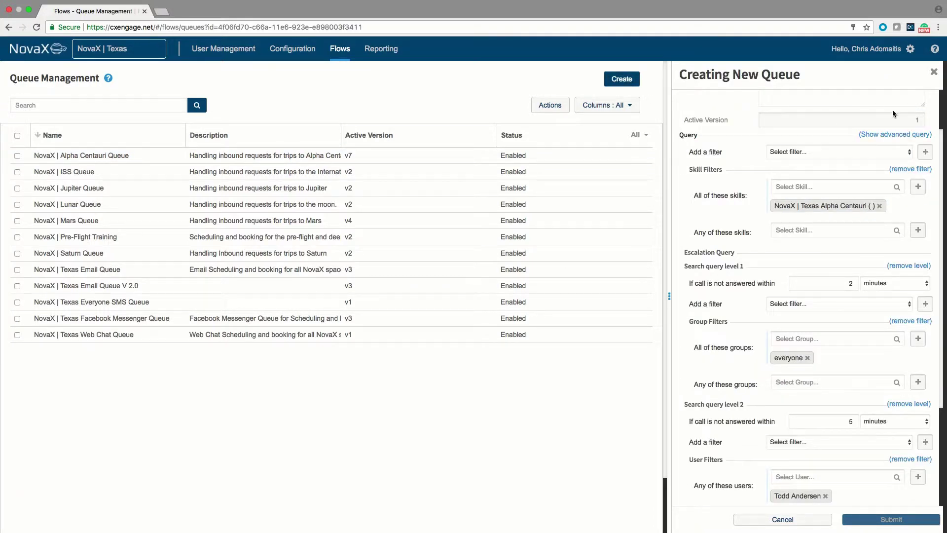
{"action": "scroll", "coordinate": [829, 120], "scroll_direction": "up", "scroll_amount": 2}
{"action": "left_click", "coordinate": [853, 124]}
{"action": "type", "text": "Test"}
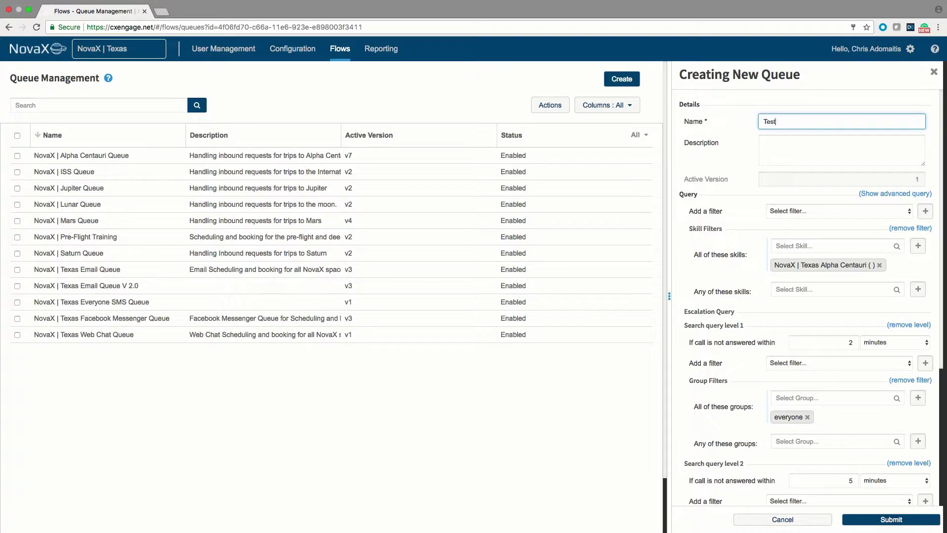
Step: Browse the query's filter types, such as Groups and Users, without adding one
{"action": "left_click", "coordinate": [838, 213]}
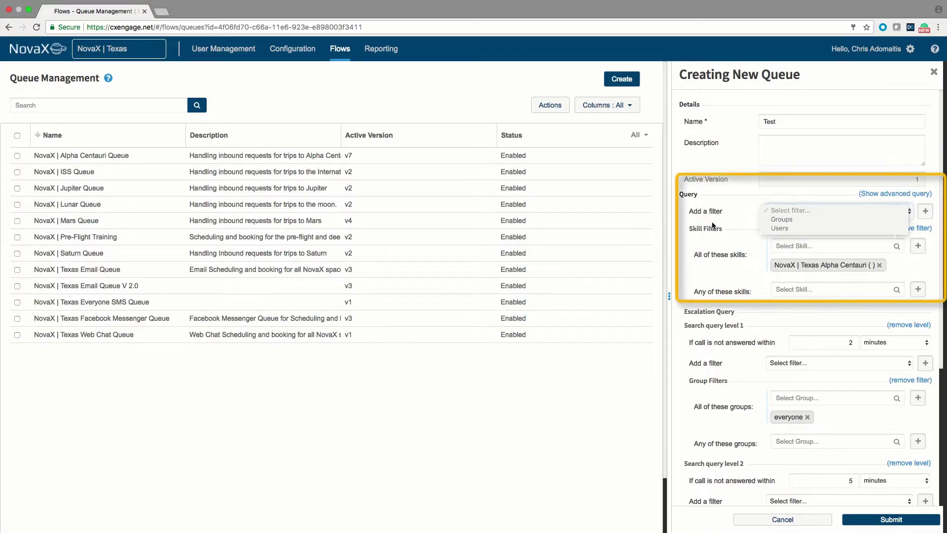
{"action": "left_click", "coordinate": [828, 266]}
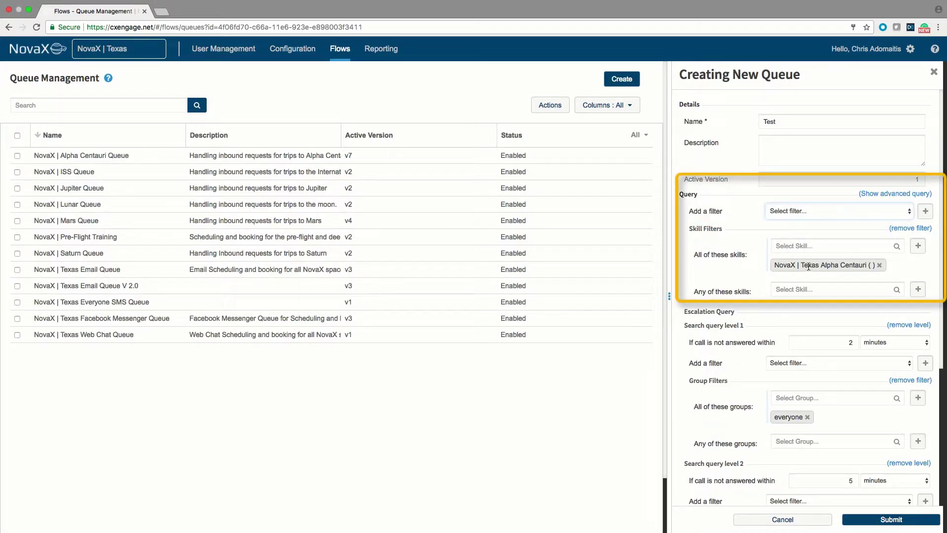
{"action": "left_click", "coordinate": [795, 212]}
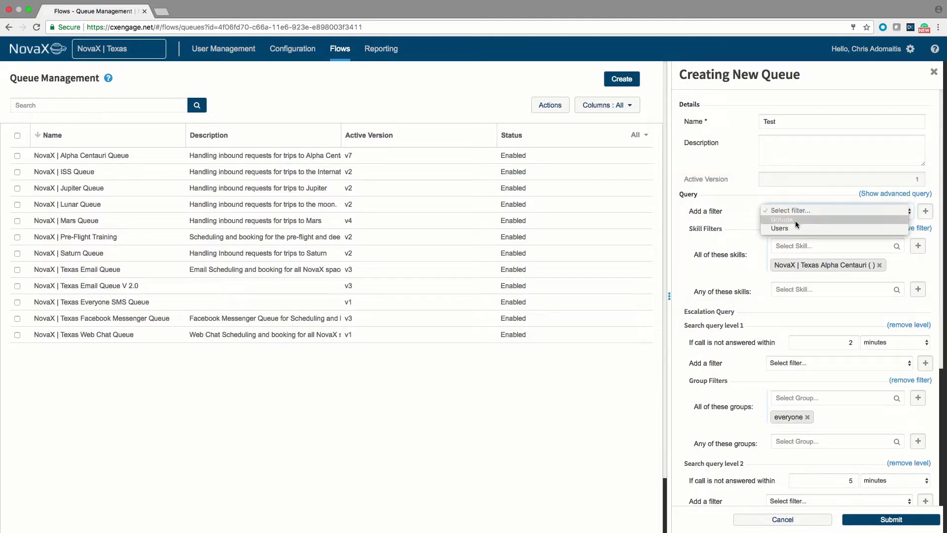
{"action": "left_click", "coordinate": [745, 209]}
{"action": "left_click", "coordinate": [224, 48]}
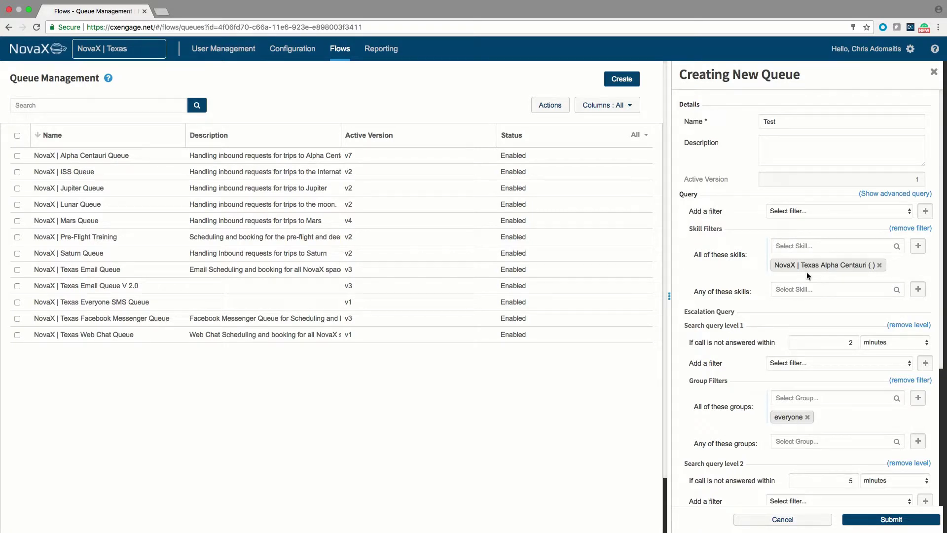
Step: Replace the skill filter with NovaX | Texas Alpha Centauri at proficiency at least 10
{"action": "left_click", "coordinate": [878, 265]}
{"action": "left_click", "coordinate": [875, 247]}
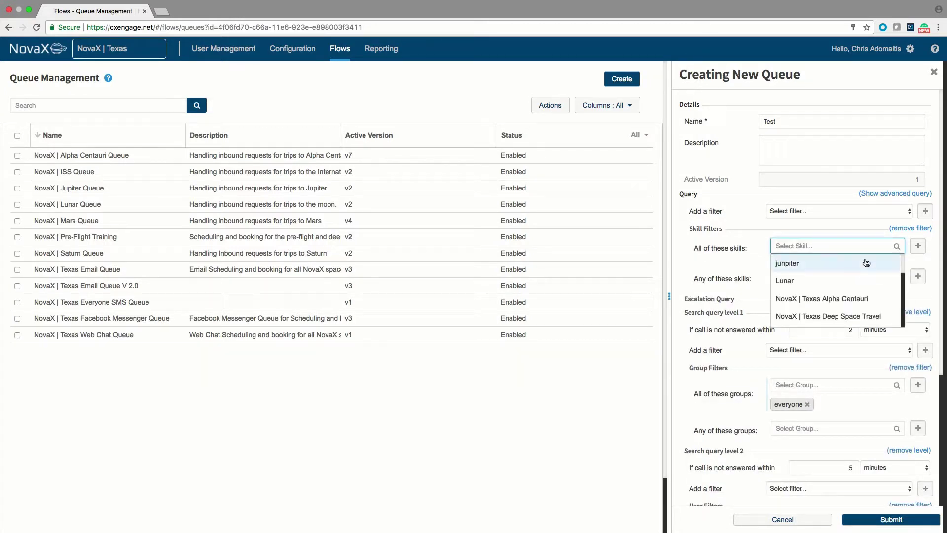
{"action": "left_click", "coordinate": [858, 299]}
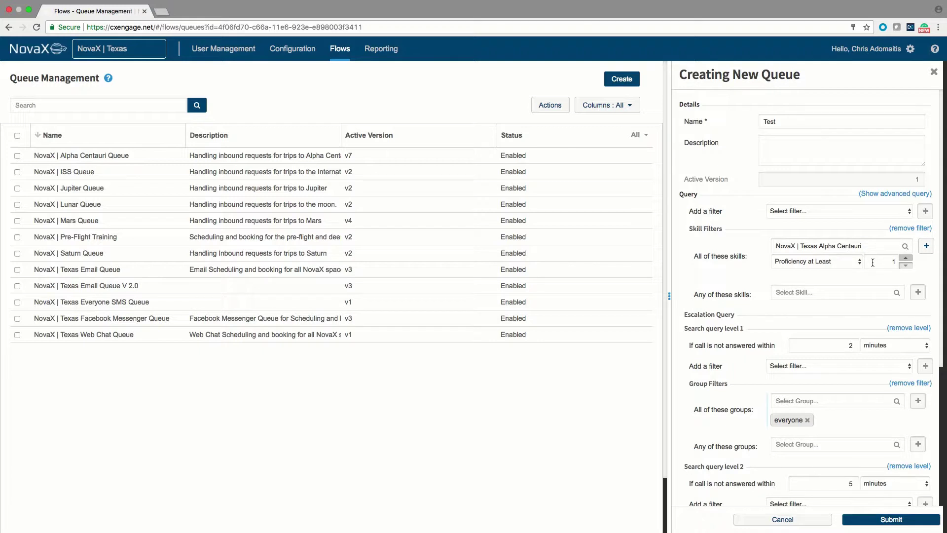
{"action": "left_click", "coordinate": [855, 263]}
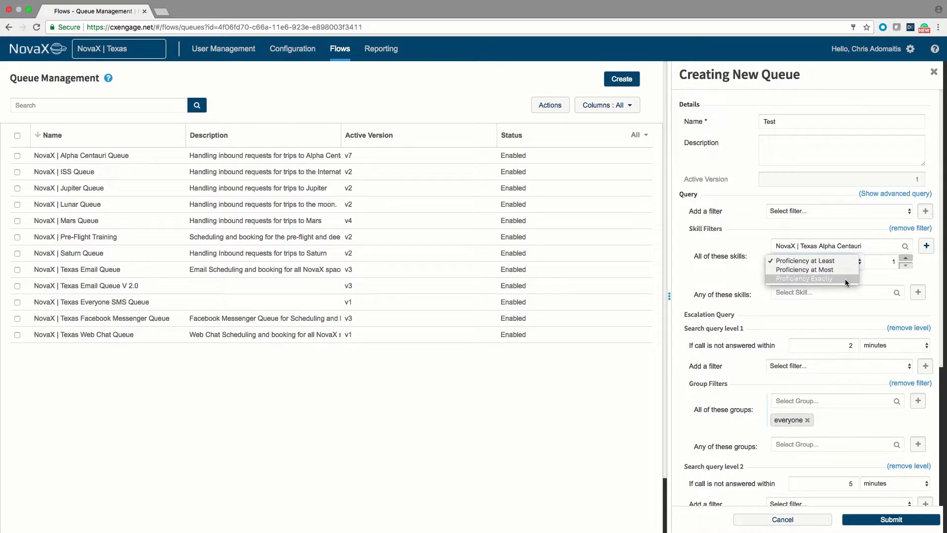
{"action": "left_click", "coordinate": [887, 258]}
{"action": "left_click", "coordinate": [887, 259]}
{"action": "type", "text": "1"}
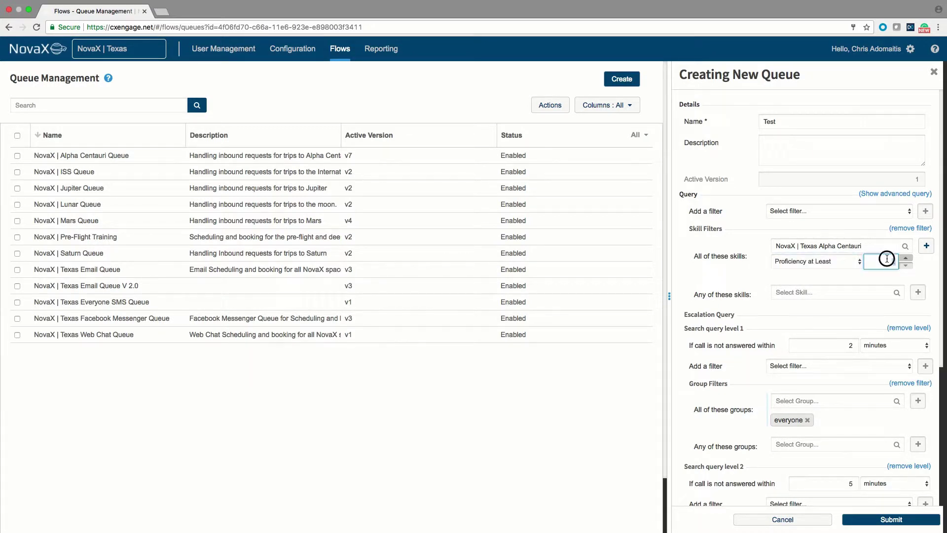
{"action": "type", "text": "0"}
{"action": "key", "text": "Return"}
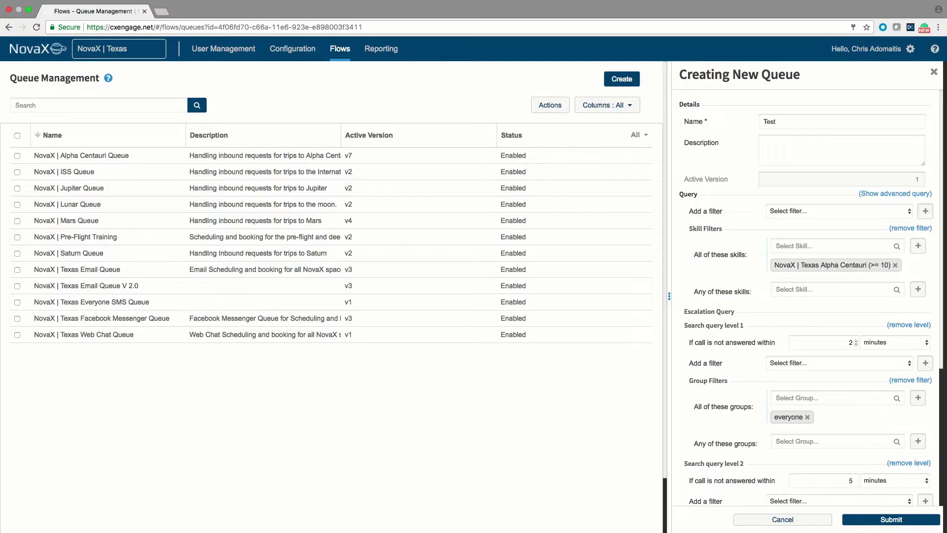
Step: Set the first escalation wait to 30 seconds
{"action": "left_click", "coordinate": [901, 341]}
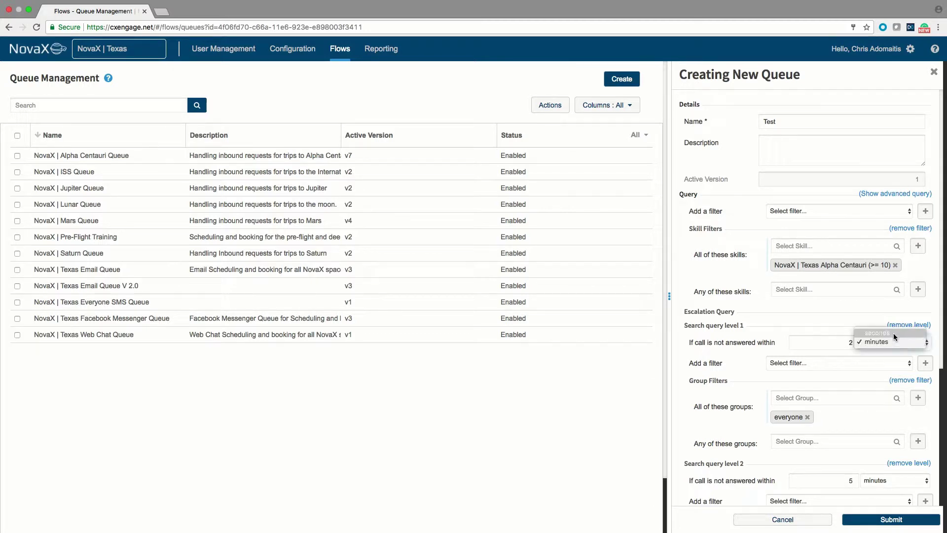
{"action": "left_click", "coordinate": [878, 333]}
{"action": "double_click", "coordinate": [841, 342]}
{"action": "type", "text": "30"}
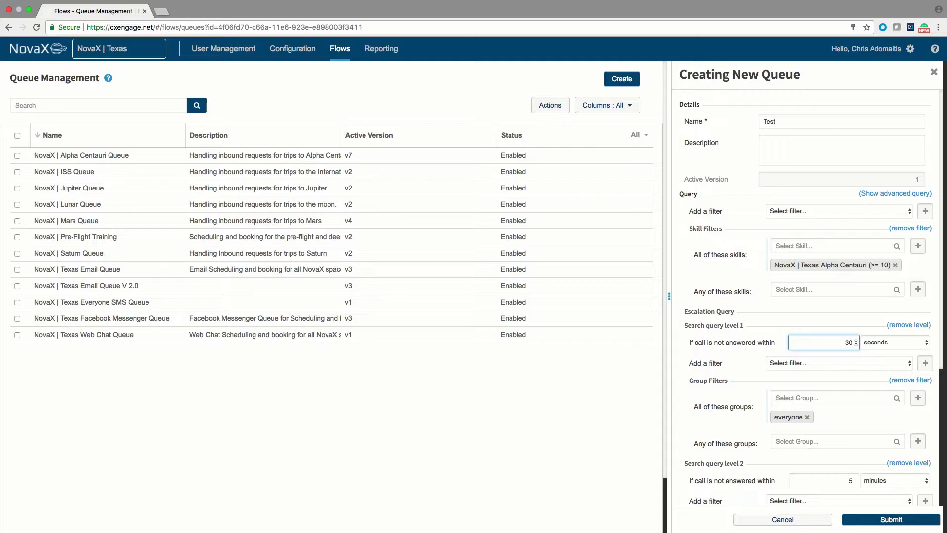
Step: Replace the everyone group with Destinations Team as the required group
{"action": "scroll", "coordinate": [804, 296], "scroll_direction": "down", "scroll_amount": 3}
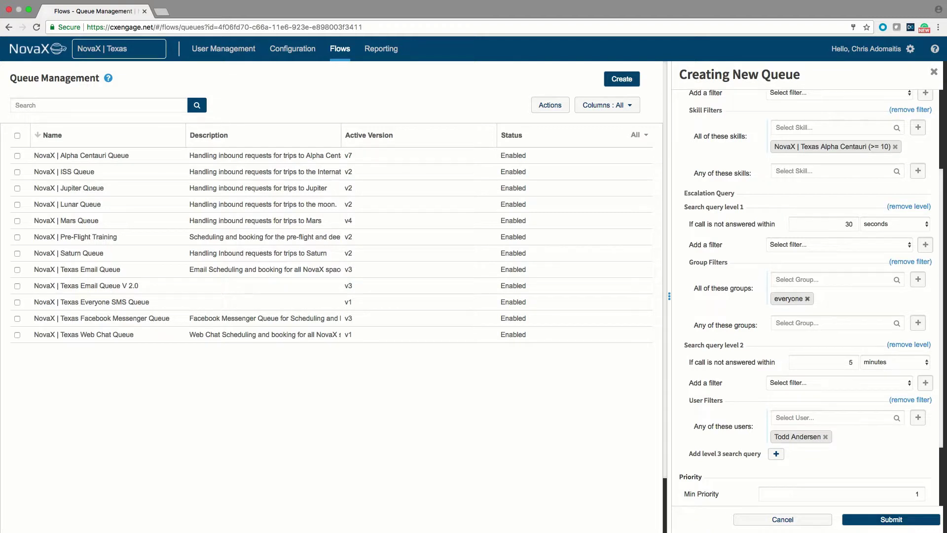
{"action": "left_click", "coordinate": [807, 299]}
{"action": "left_click", "coordinate": [833, 279]}
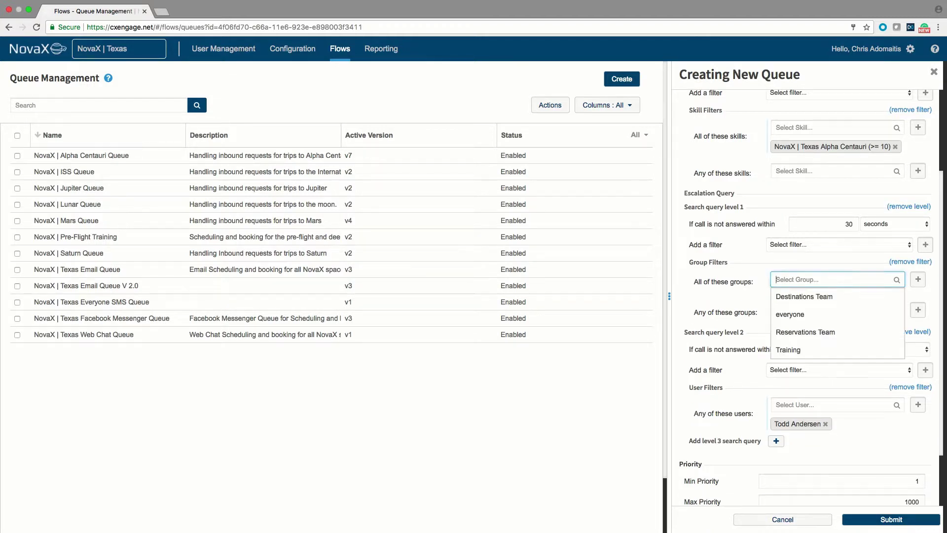
{"action": "left_click", "coordinate": [803, 296]}
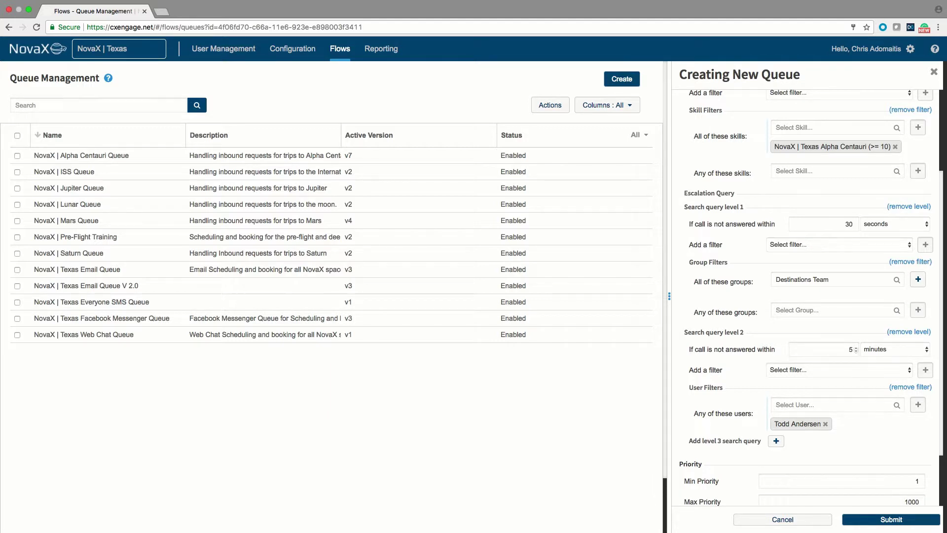
Step: Set the second escalation wait to 60 seconds
{"action": "double_click", "coordinate": [850, 349]}
{"action": "type", "text": "60"}
{"action": "left_click", "coordinate": [882, 349]}
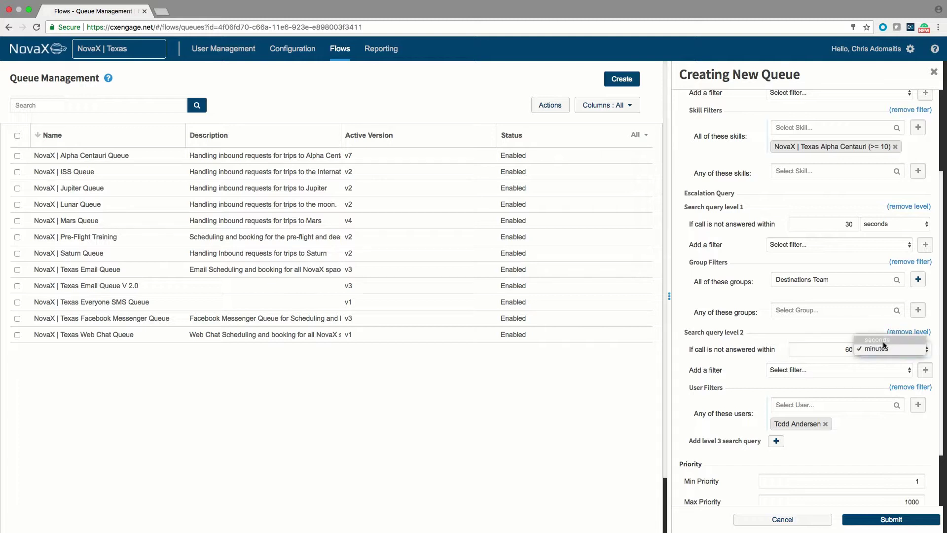
{"action": "left_click", "coordinate": [880, 349]}
{"action": "key", "text": "s"}
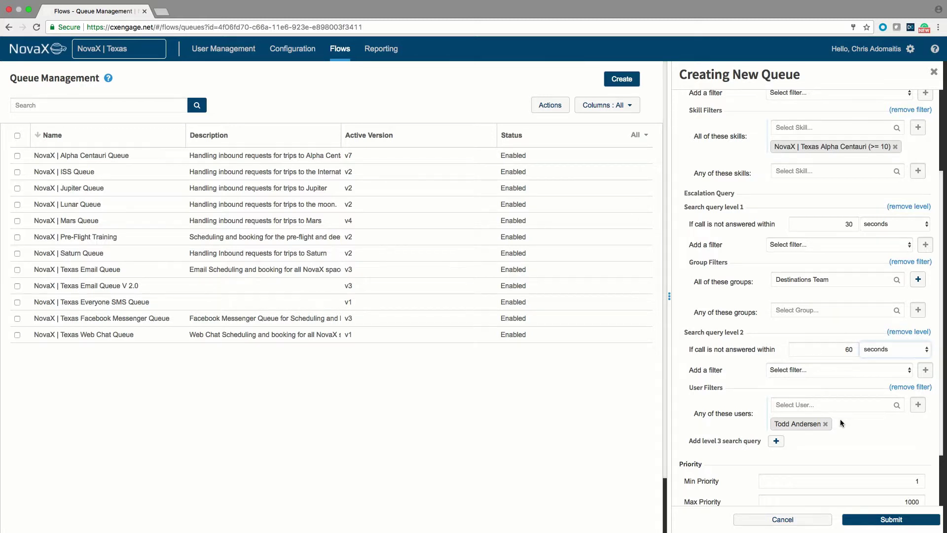
{"action": "scroll", "coordinate": [840, 419], "scroll_direction": "down", "scroll_amount": 3}
{"action": "left_click", "coordinate": [809, 402]}
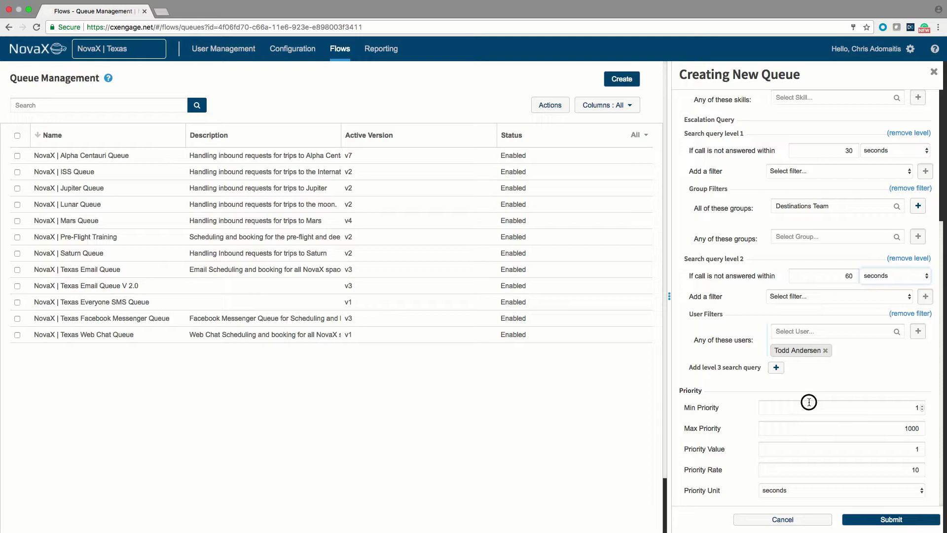
{"action": "left_click", "coordinate": [809, 428]}
{"action": "left_click", "coordinate": [813, 448]}
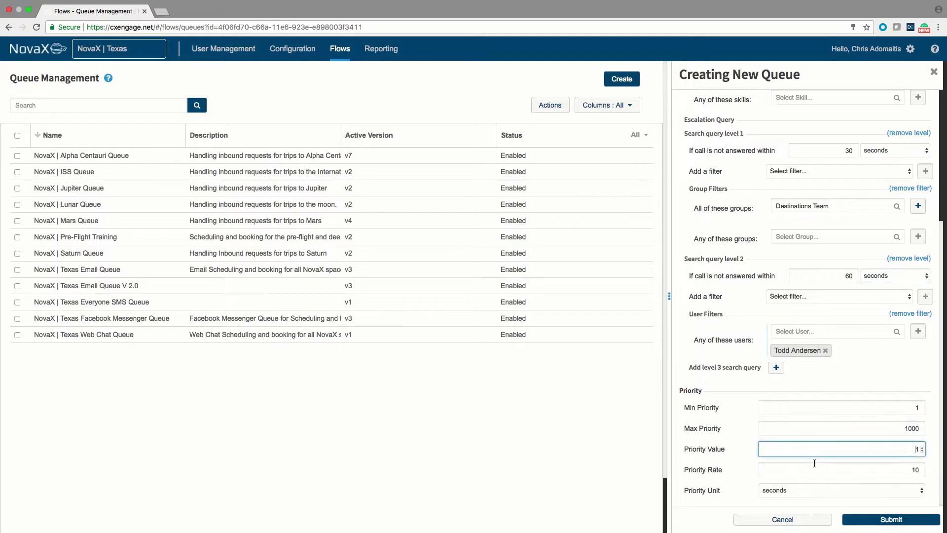
{"action": "left_click", "coordinate": [816, 470]}
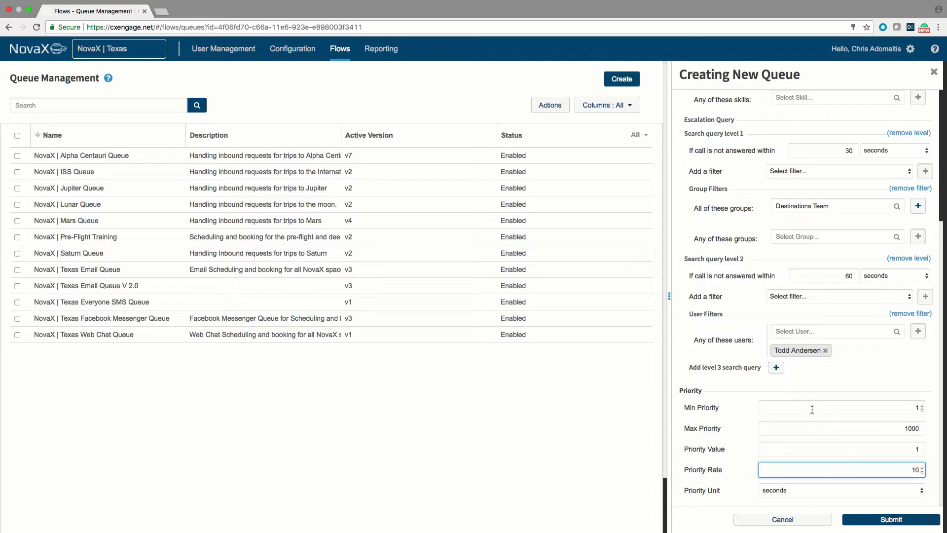
{"action": "left_click", "coordinate": [793, 405]}
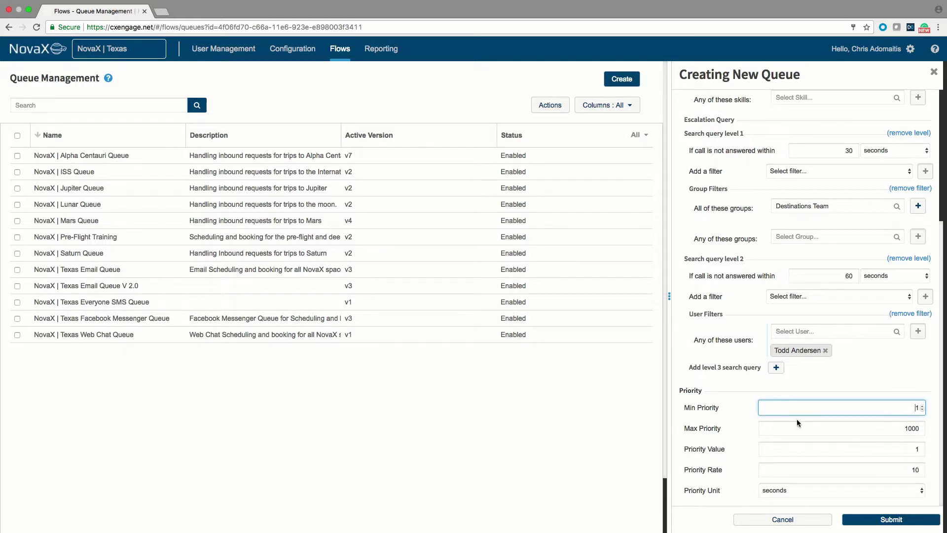
{"action": "left_click", "coordinate": [803, 430]}
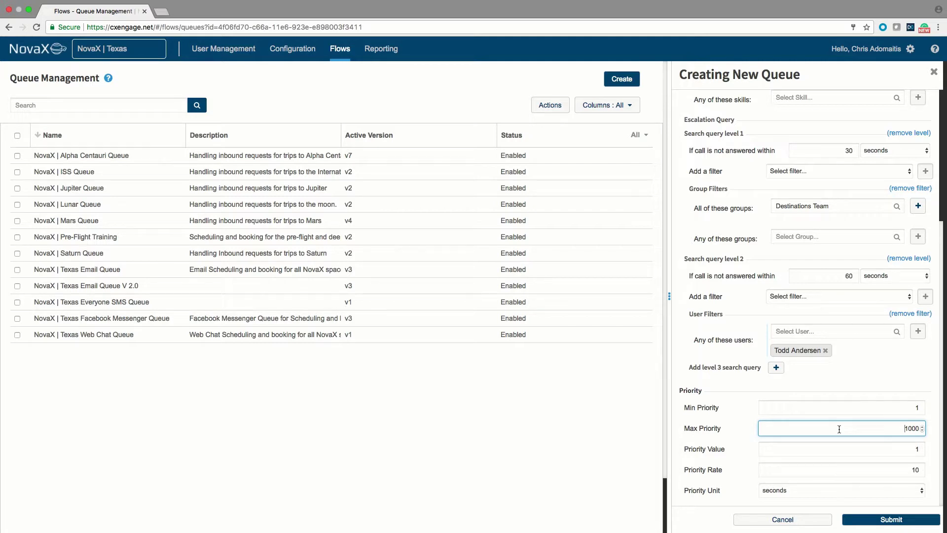
{"action": "left_click", "coordinate": [837, 454]}
{"action": "left_click", "coordinate": [835, 469]}
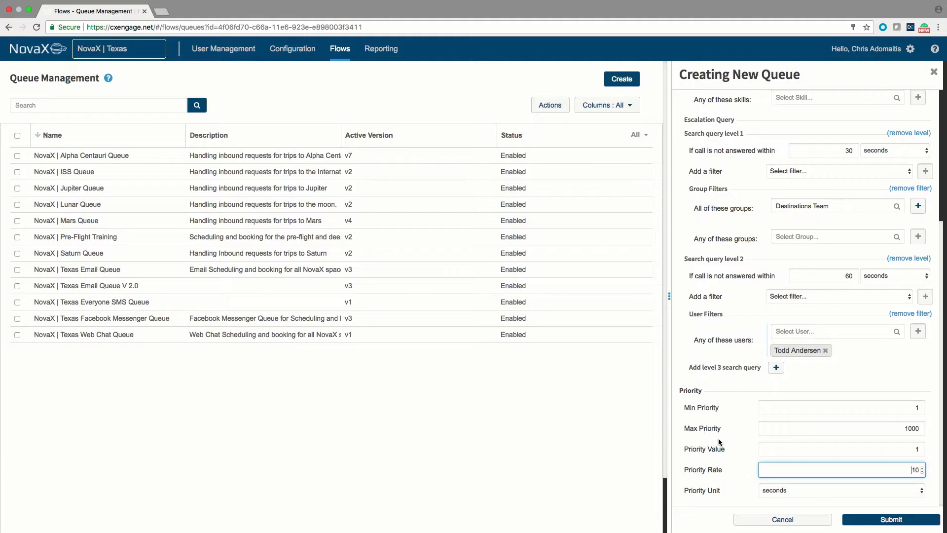
{"action": "left_click", "coordinate": [832, 407]}
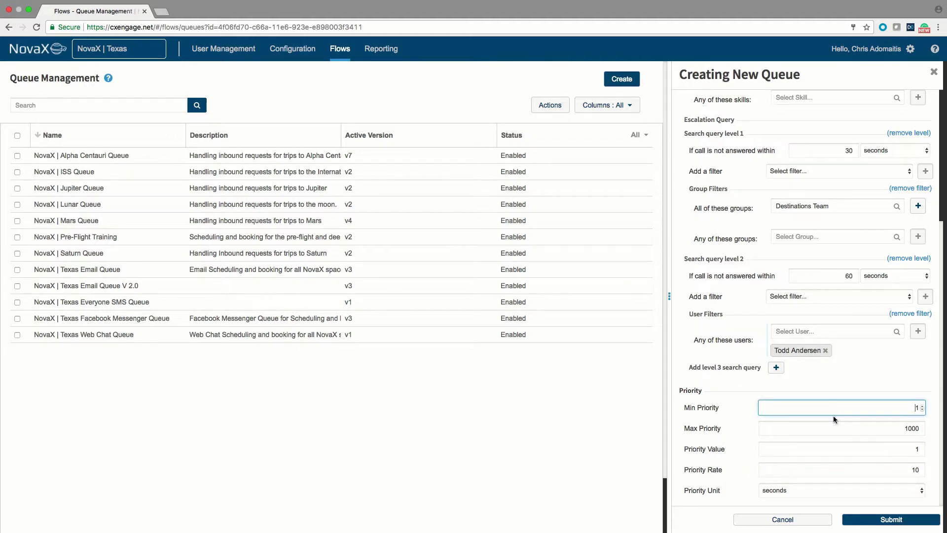
{"action": "left_click", "coordinate": [828, 428]}
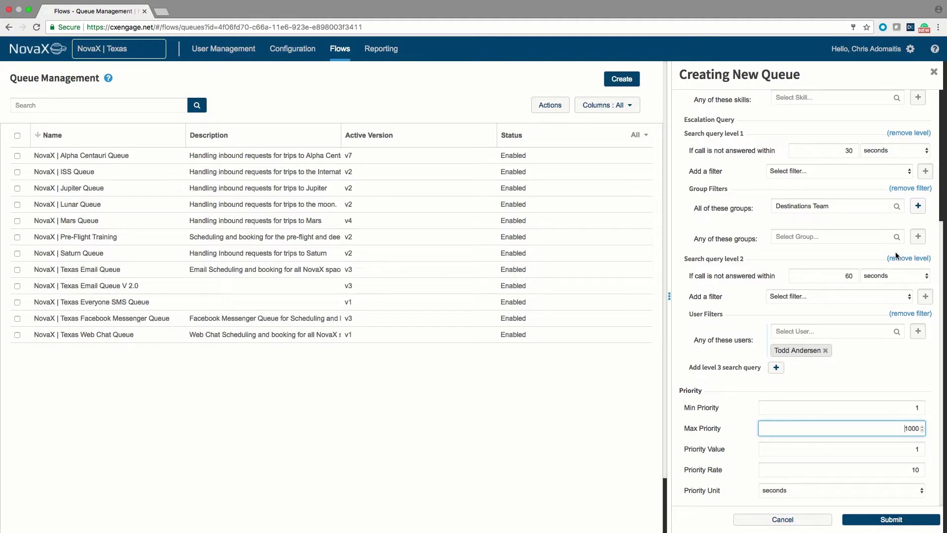
Step: Discard the unsaved new Test queue and open the Alpha Centauri queue details
{"action": "left_click", "coordinate": [794, 515]}
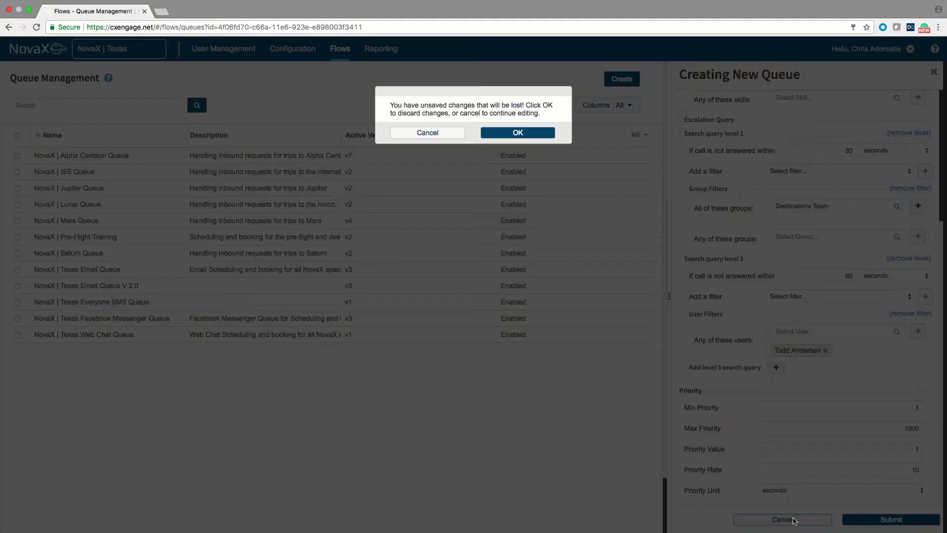
{"action": "left_click", "coordinate": [513, 132]}
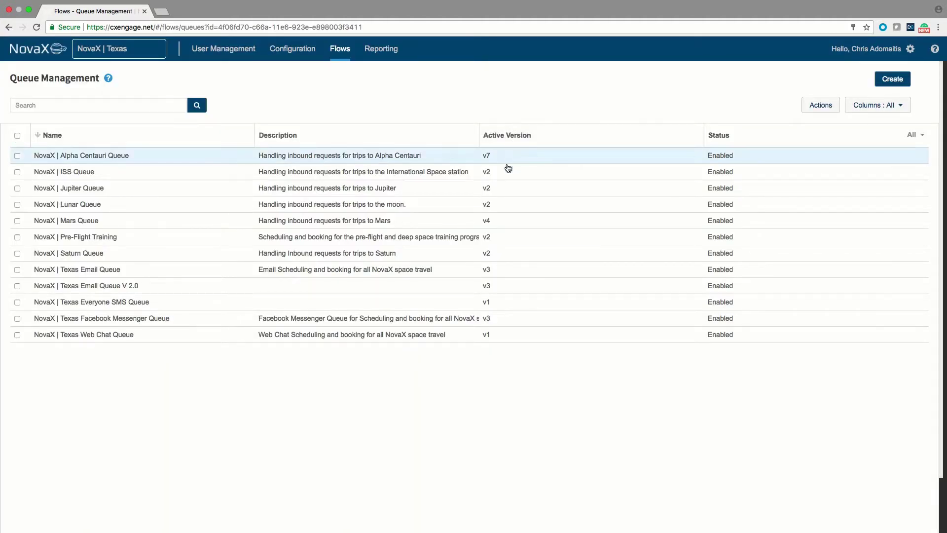
{"action": "left_click", "coordinate": [475, 160]}
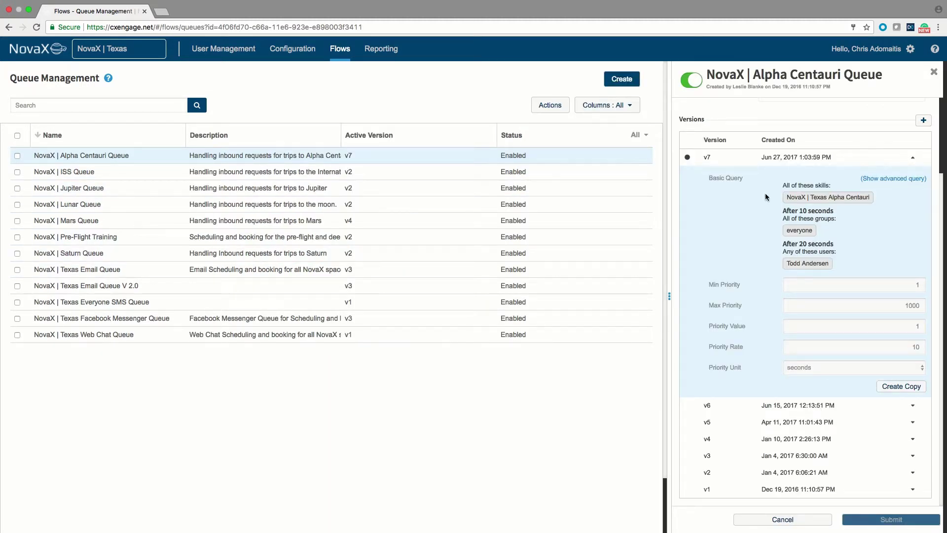
{"action": "scroll", "coordinate": [779, 193], "scroll_direction": "up", "scroll_amount": 3}
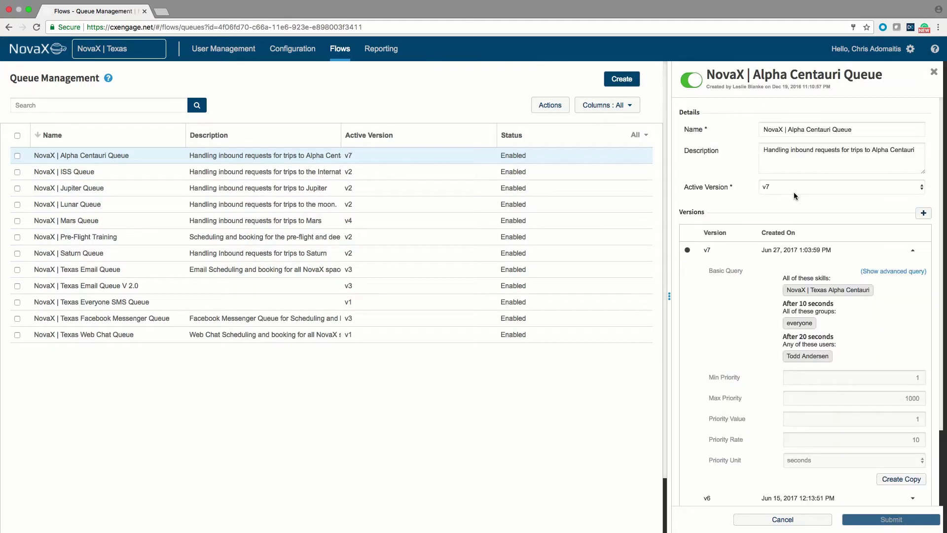
Step: Start a new Alpha Centauri queue version, then discard it and close the details
{"action": "left_click", "coordinate": [923, 213]}
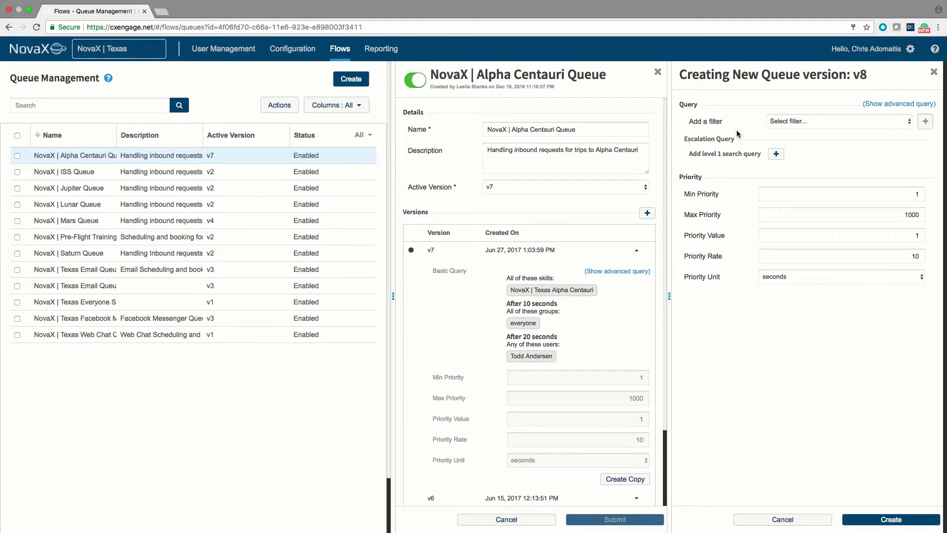
{"action": "mouse_move", "coordinate": [346, 55]}
{"action": "left_click", "coordinate": [777, 520]}
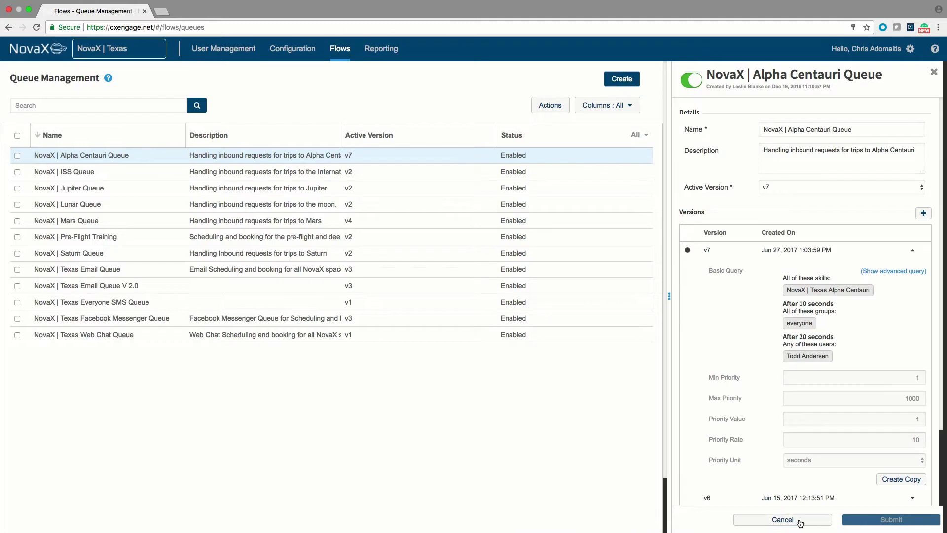
{"action": "left_click", "coordinate": [782, 521]}
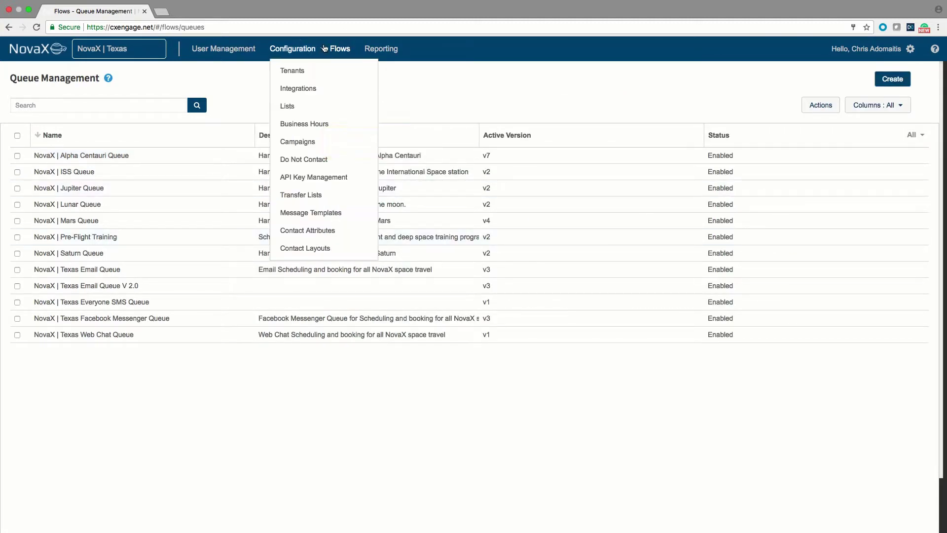
Step: Go to Media Management and view Central Health's full audio file URL
{"action": "mouse_move", "coordinate": [345, 55]}
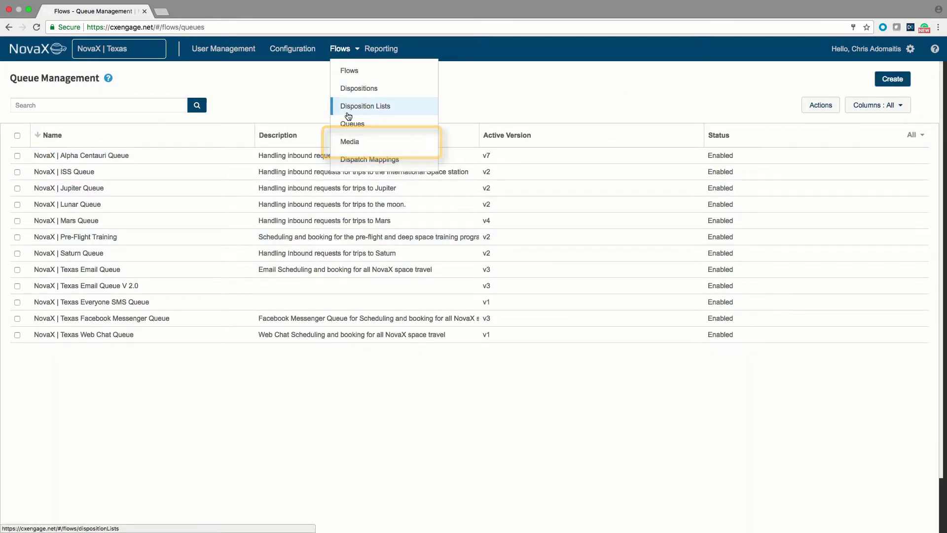
{"action": "left_click", "coordinate": [350, 141]}
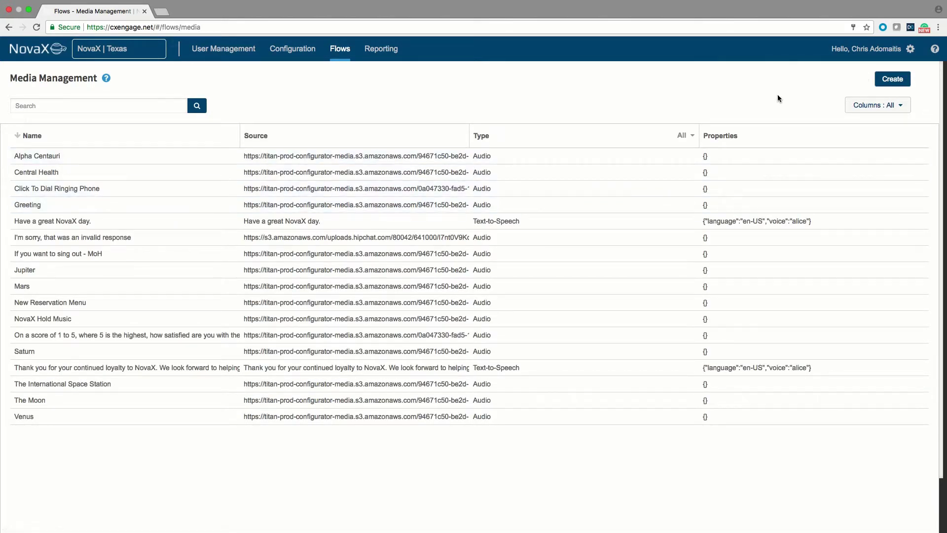
{"action": "left_click", "coordinate": [564, 172]}
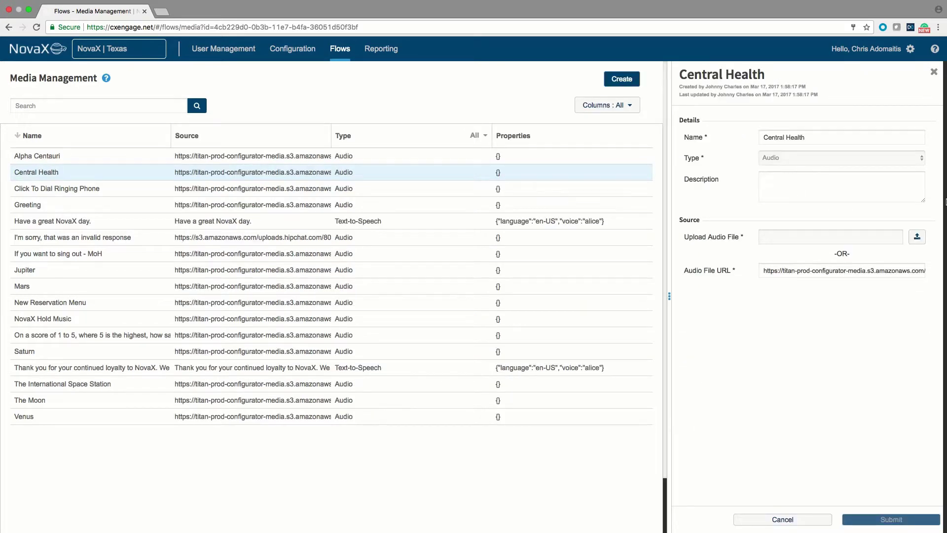
{"action": "left_click_drag", "start_coordinate": [803, 272], "coordinate": [935, 279]}
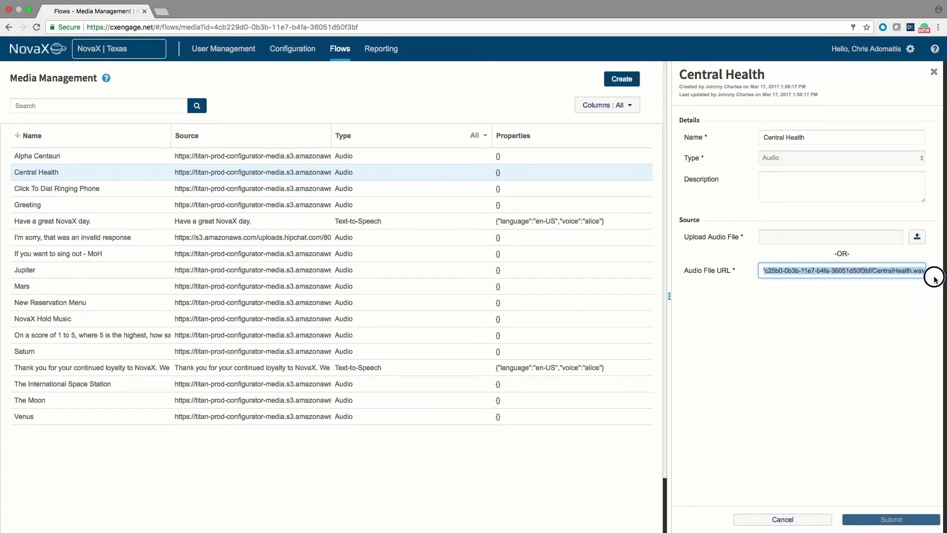
{"action": "left_click", "coordinate": [875, 301]}
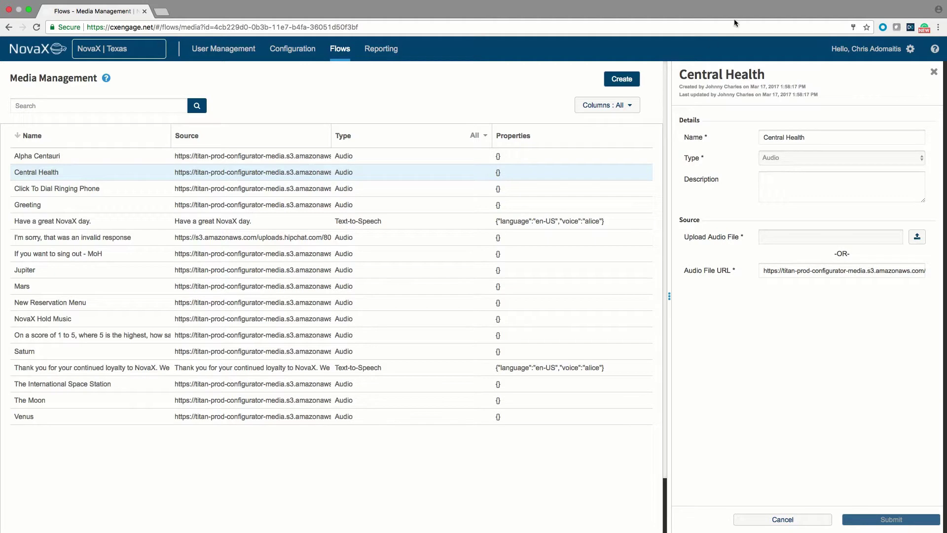
Step: Cancel the Central Health audio upload and open the 'Have a great NovaX day.' media
{"action": "left_click", "coordinate": [919, 239]}
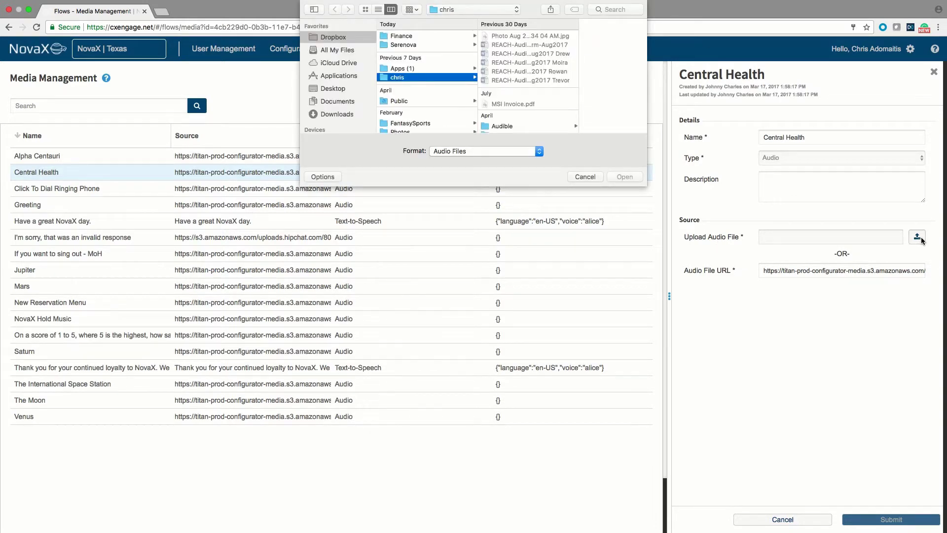
{"action": "left_click", "coordinate": [579, 177]}
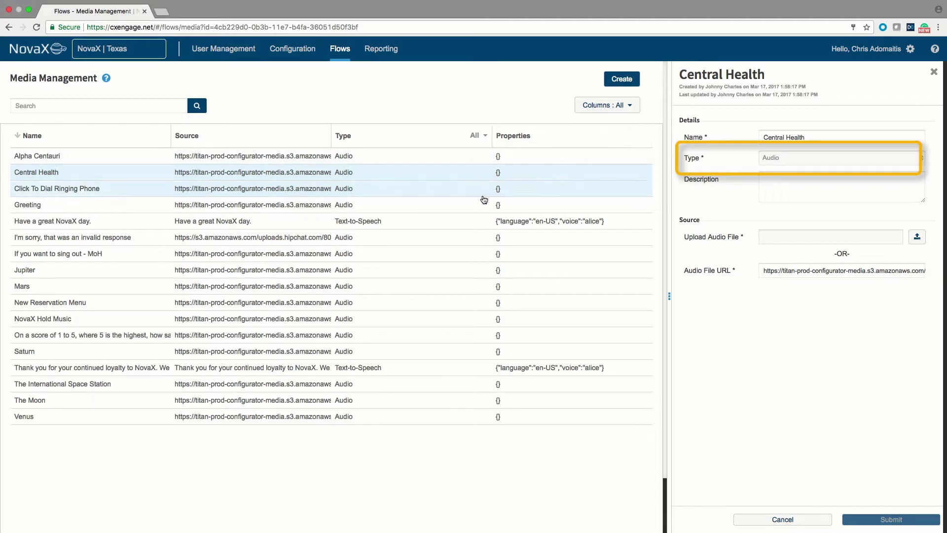
{"action": "left_click", "coordinate": [445, 221]}
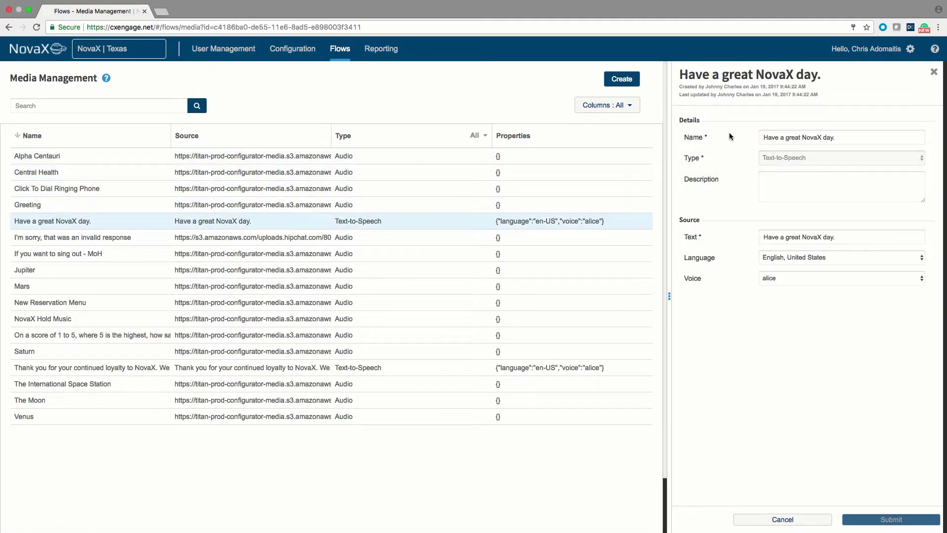
Step: Create a new Text-to-Speech media named 'Emergency Message'
{"action": "left_click", "coordinate": [632, 83]}
{"action": "left_click", "coordinate": [769, 120]}
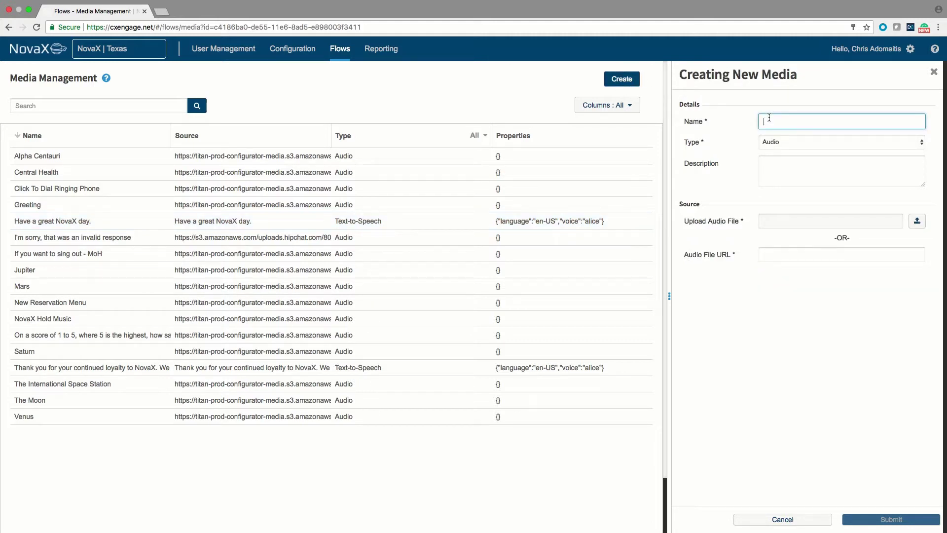
{"action": "type", "text": "Emergency Message"}
{"action": "left_click", "coordinate": [804, 141]}
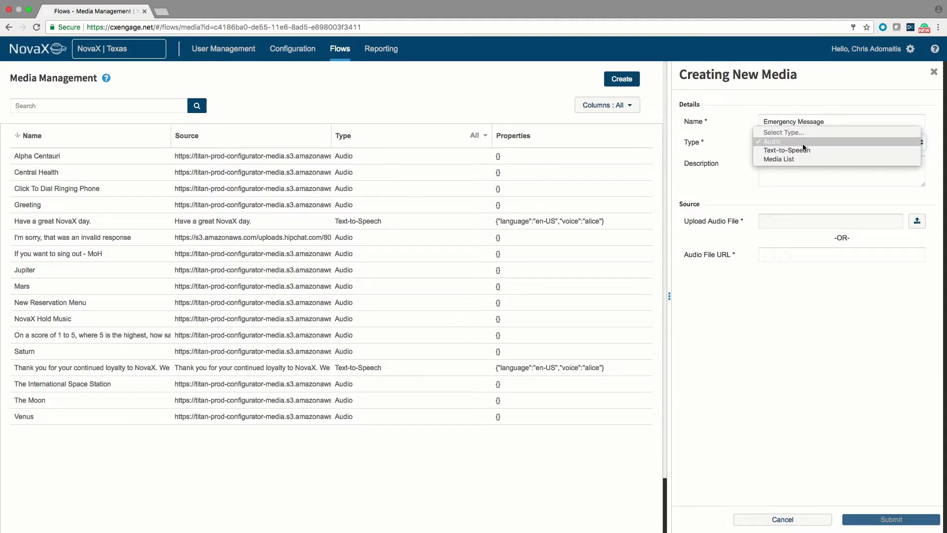
{"action": "left_click", "coordinate": [808, 151]}
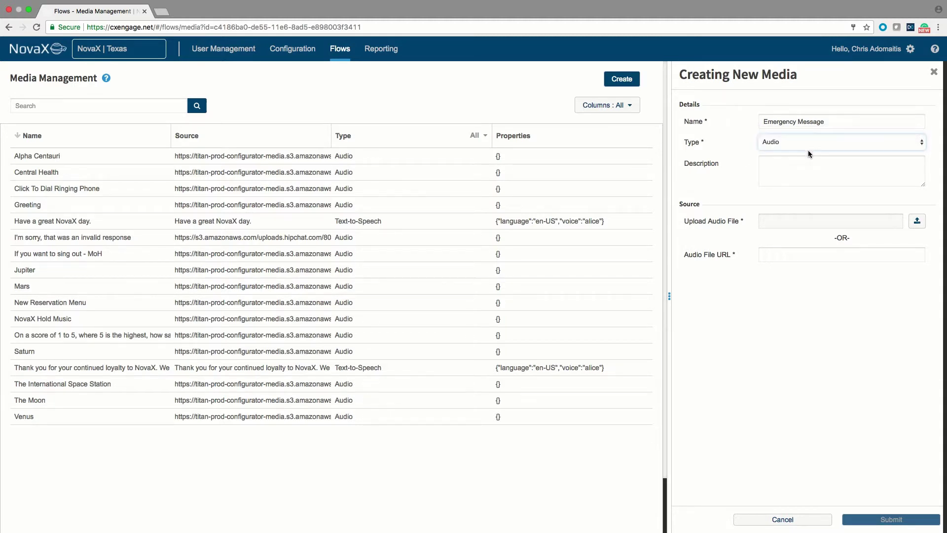
Step: Enter the spoken text 'an emergency has occurred...'
{"action": "left_click", "coordinate": [796, 220]}
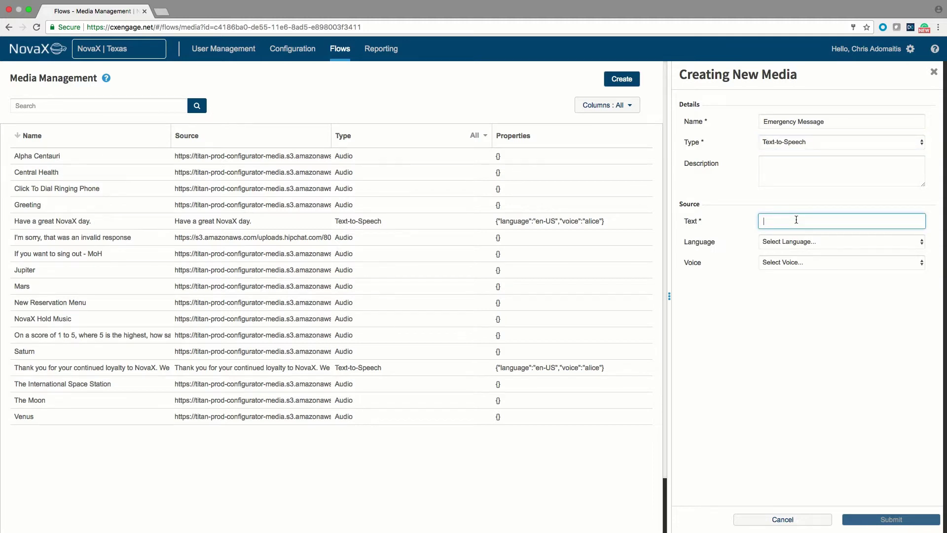
{"action": "type", "text": "an emergency has occurred..."}
{"action": "key", "text": "shift+Left"}
{"action": "key", "text": "shift+Left"}
{"action": "key", "text": "shift+Left"}
{"action": "key", "text": "shift+Left"}
{"action": "key", "text": "shift+Left"}
{"action": "key", "text": "shift+Left"}
{"action": "key", "text": "shift+Left"}
{"action": "key", "text": "shift+Left"}
{"action": "key", "text": "Right"}
Step: Choose English, United States as the Emergency Message language, leaving the voice unset
{"action": "left_click", "coordinate": [818, 241]}
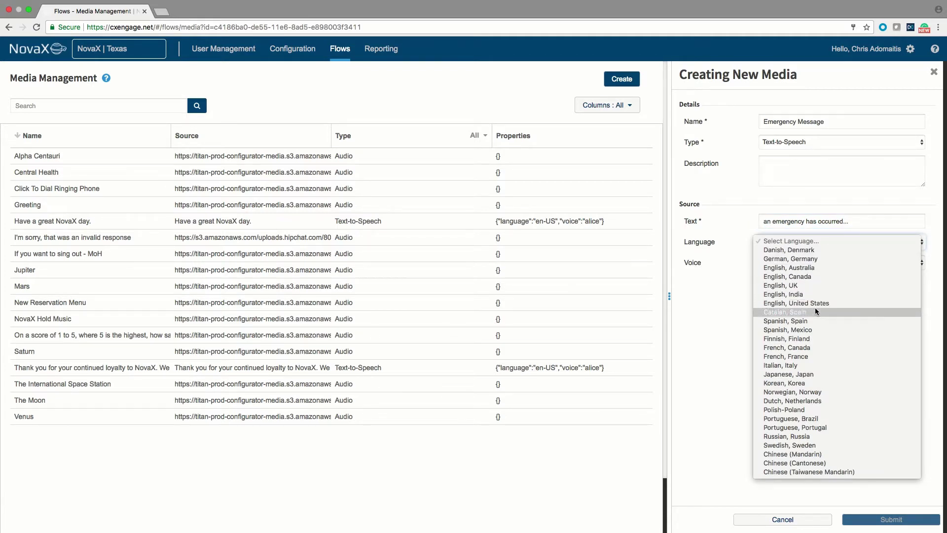
{"action": "left_click", "coordinate": [701, 321]}
{"action": "left_click", "coordinate": [802, 238]}
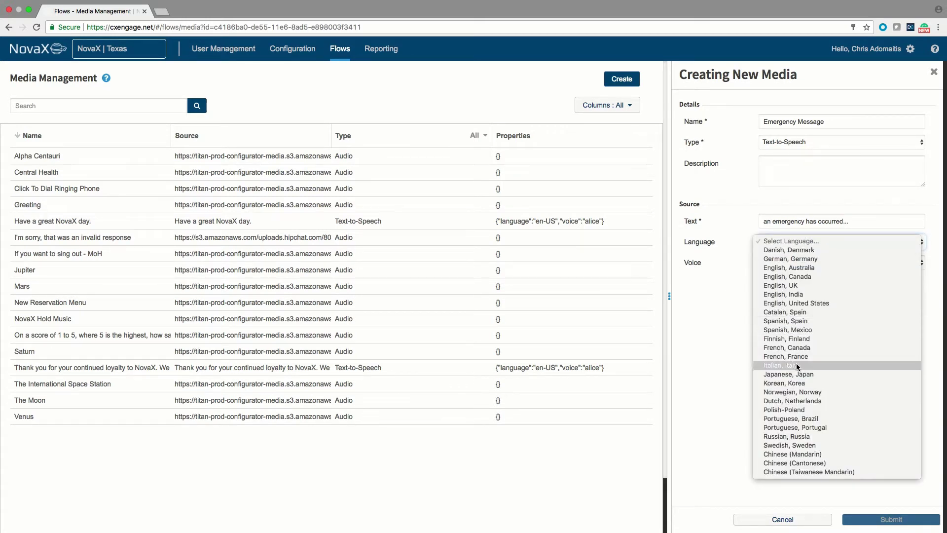
{"action": "left_click", "coordinate": [797, 305]}
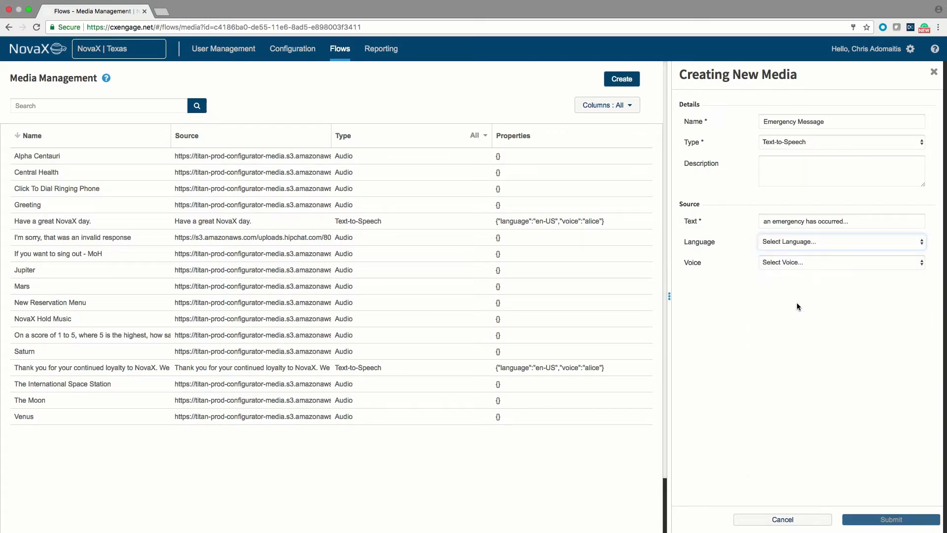
{"action": "left_click", "coordinate": [798, 265]}
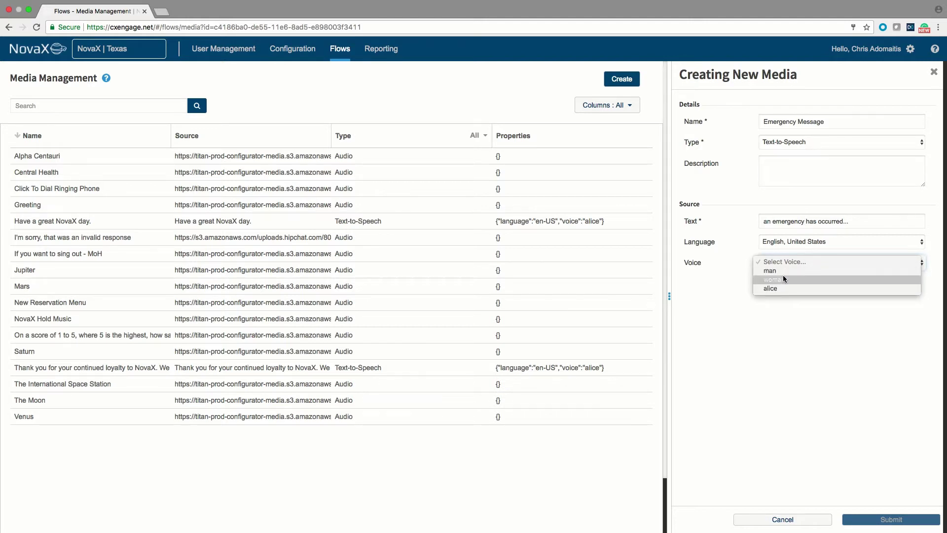
{"action": "left_click", "coordinate": [727, 366]}
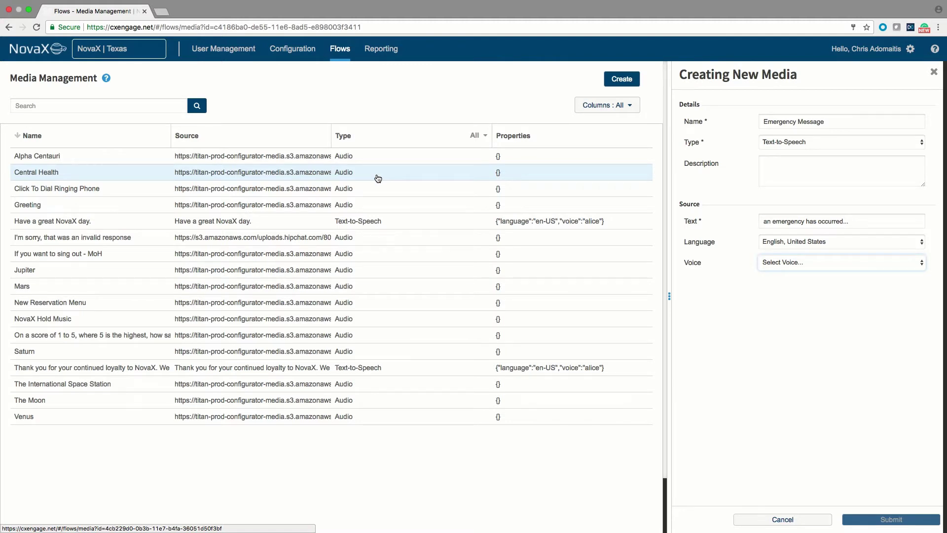
Step: Switch to Flows > Dispatch Mappings, discarding the unsaved Emergency Message media
{"action": "left_click", "coordinate": [340, 50]}
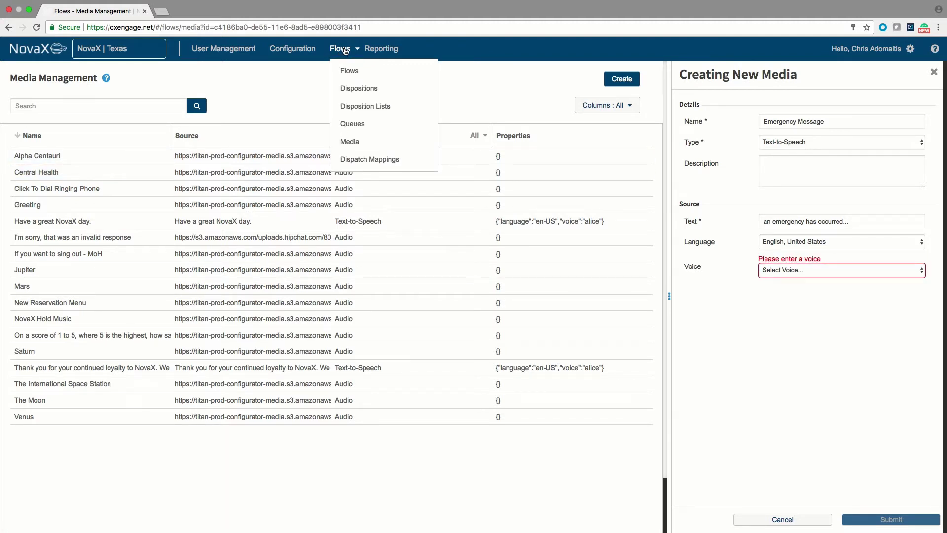
{"action": "left_click", "coordinate": [369, 160]}
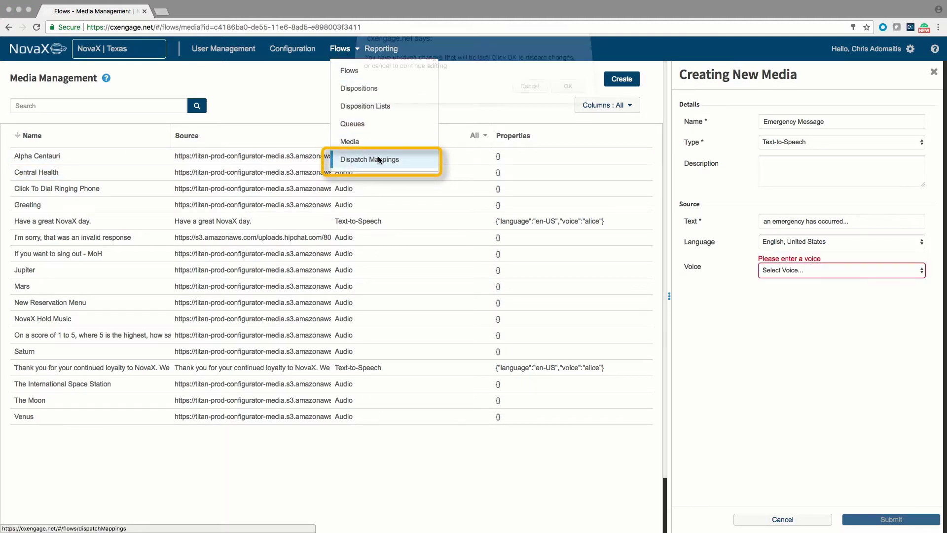
{"action": "left_click", "coordinate": [568, 94]}
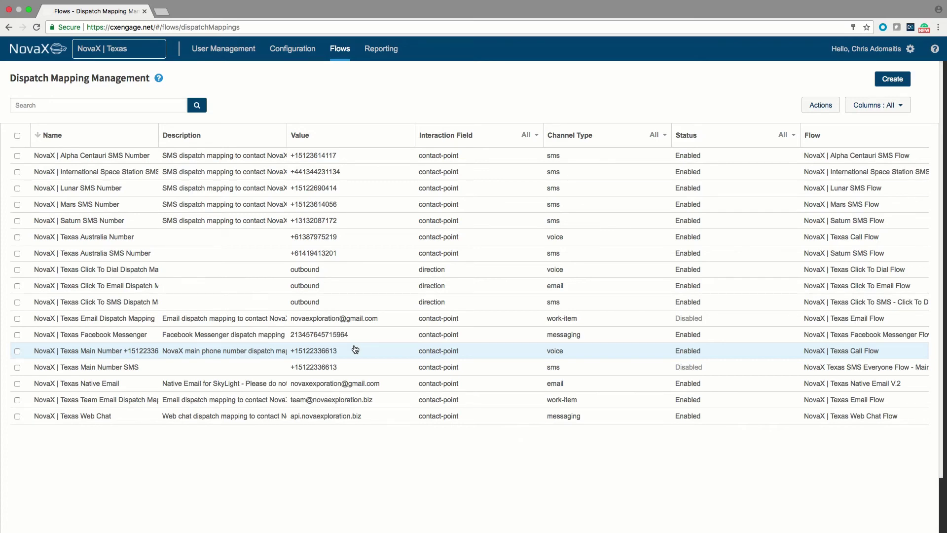
Step: Open the NovaX | Lunar SMS Number mapping and review its SMS type, Contact Point mapping and flow options
{"action": "left_click", "coordinate": [277, 195]}
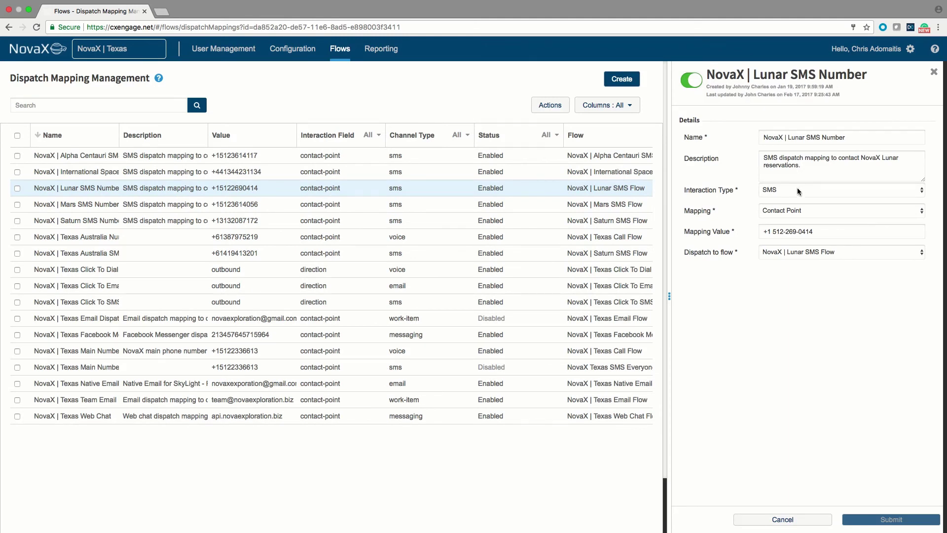
{"action": "left_click", "coordinate": [798, 192]}
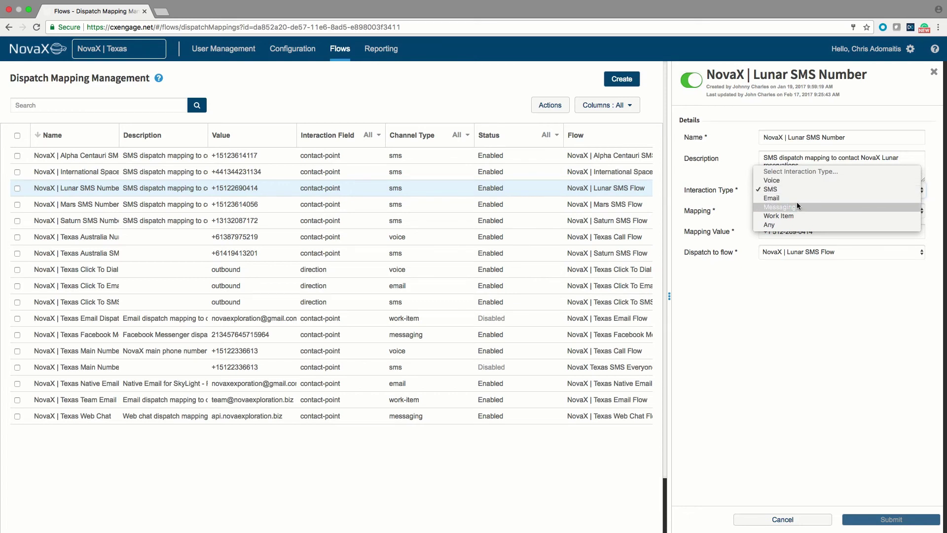
{"action": "left_click", "coordinate": [761, 402]}
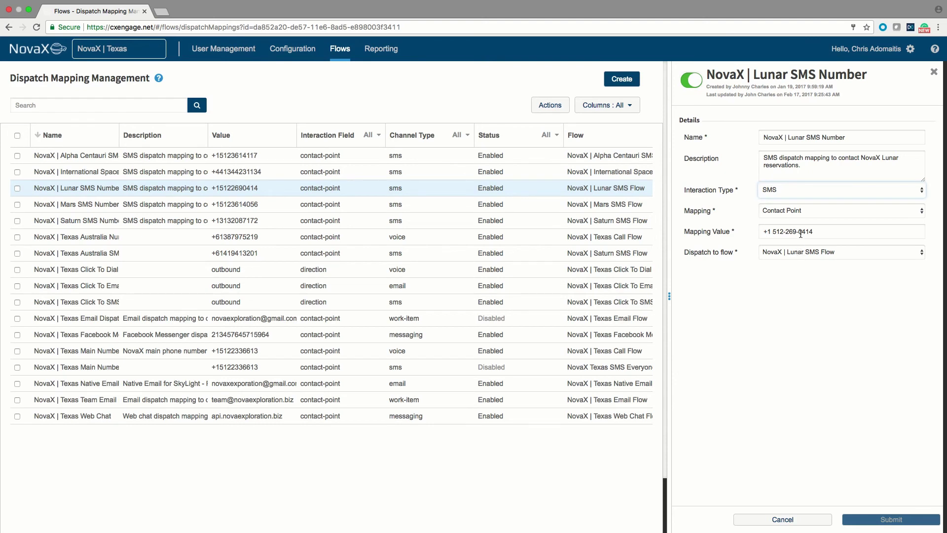
{"action": "left_click", "coordinate": [833, 213]}
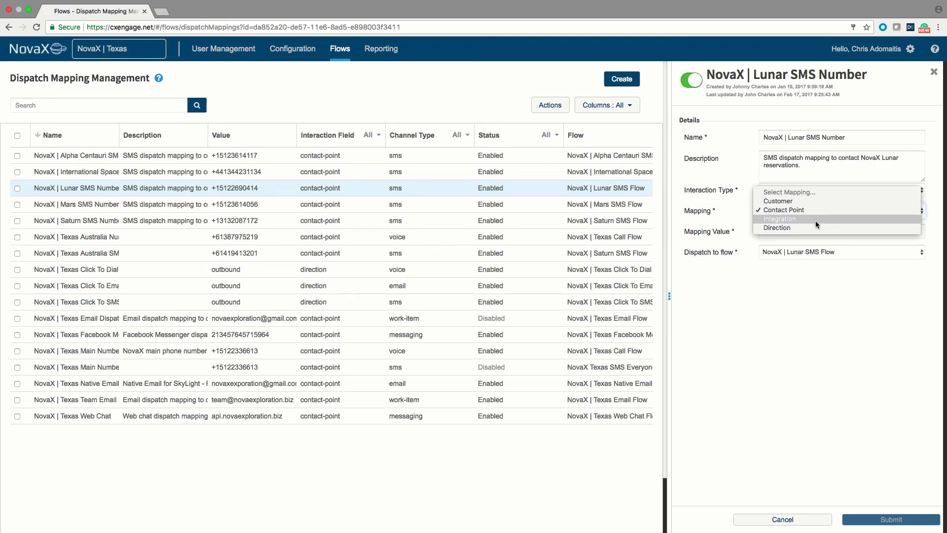
{"action": "left_click", "coordinate": [821, 359]}
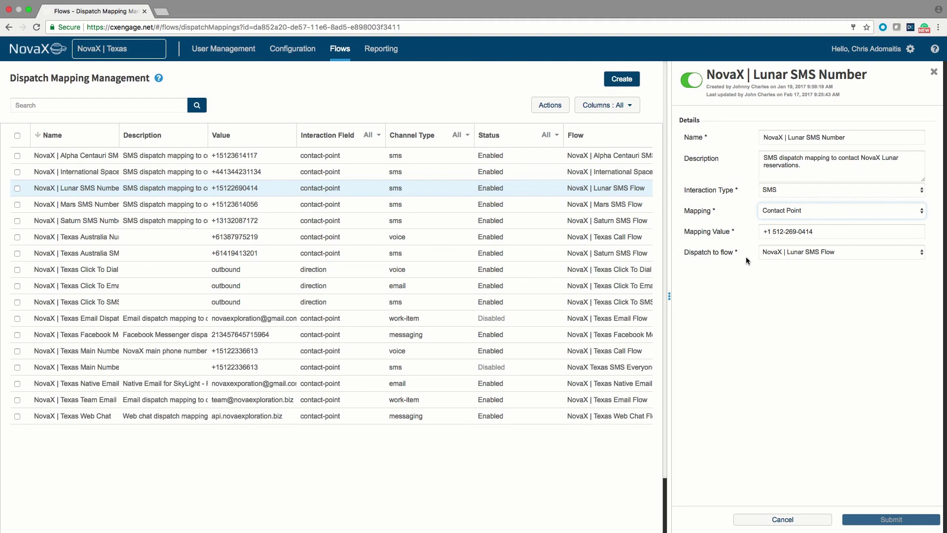
{"action": "left_click", "coordinate": [803, 250]}
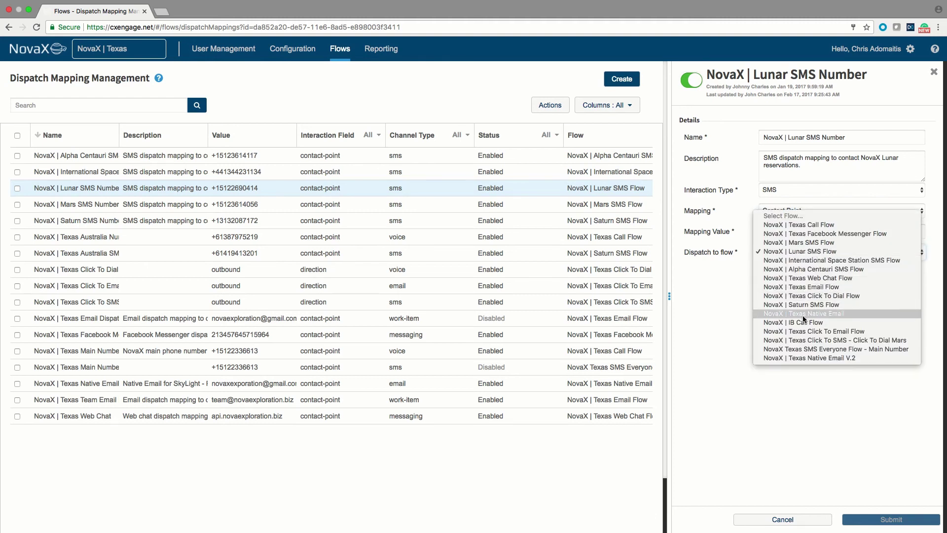